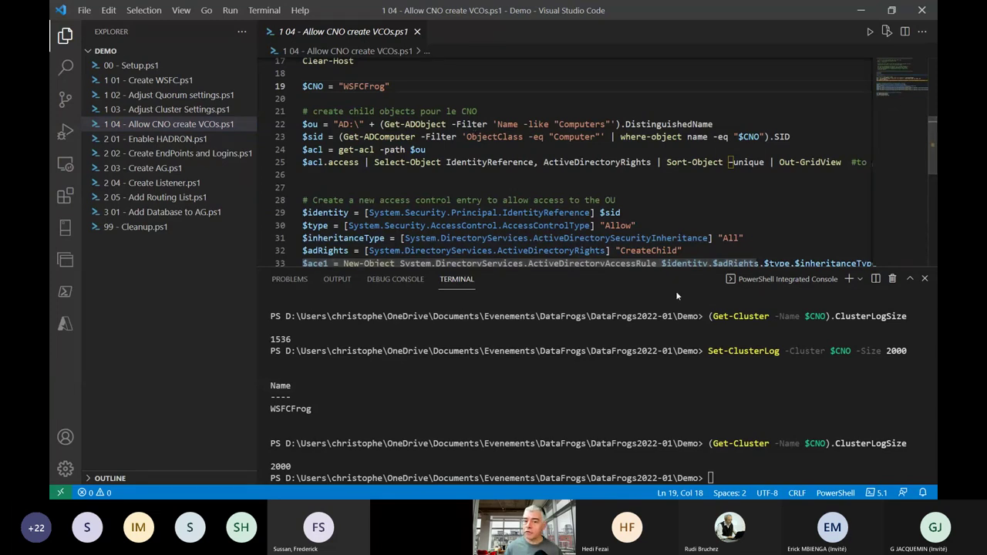
# Step: Run the 1 04 - Allow CNO create VCOs.ps1 code from line 16 to the end of the script
pyautogui.moveTo(628, 266); pyautogui.dragTo(627, 420)
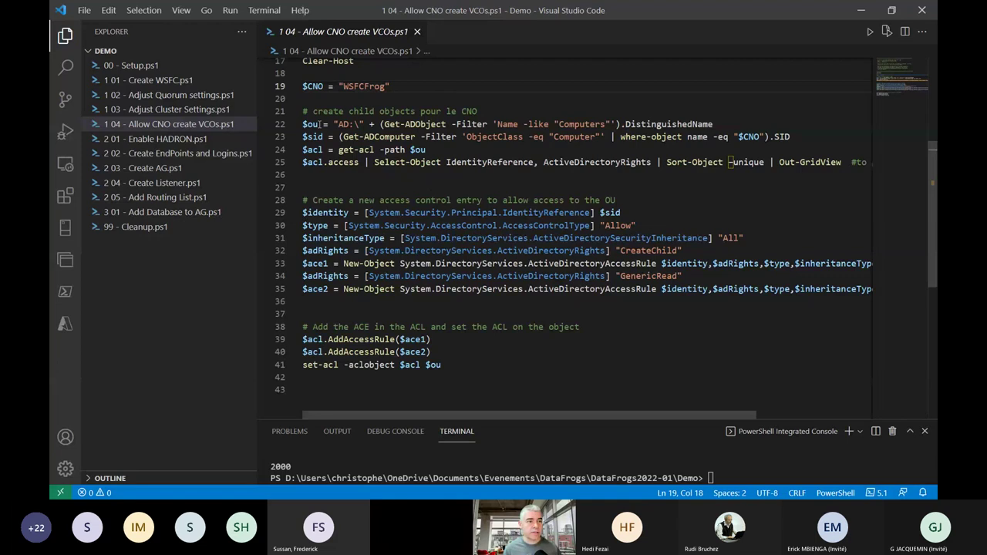
pyautogui.press('Up')
pyautogui.press('Up')
pyautogui.press('Up')
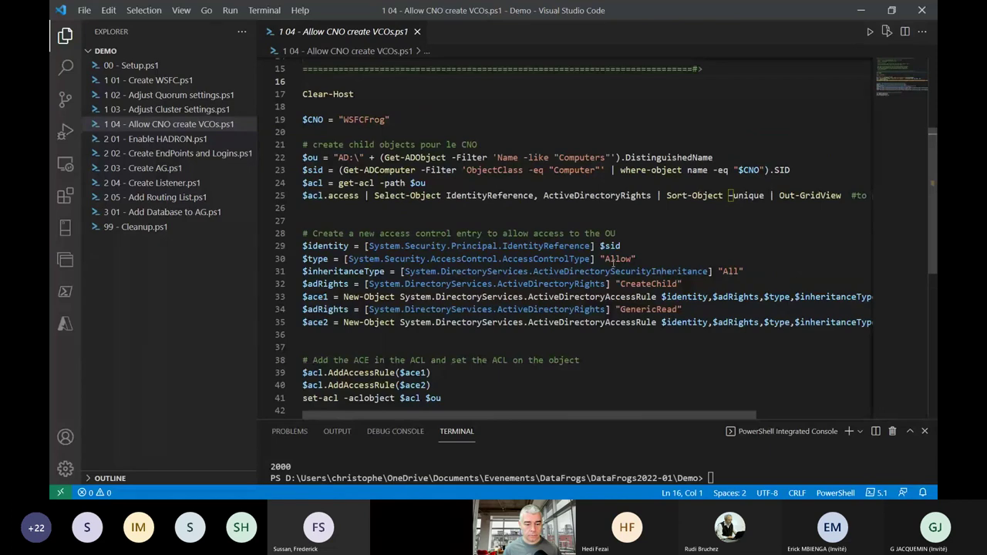
pyautogui.scroll(-1, 614, 262)
pyautogui.hotkey('ctrl', 'shift', 'End')
pyautogui.press('F8')
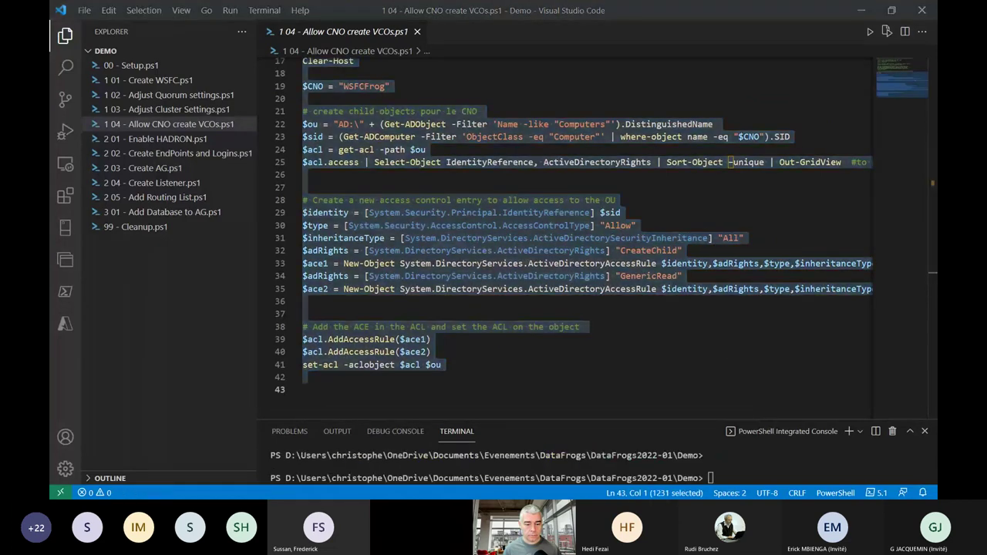
# Step: Switch to the AD2012 session in Remote Desktop Connection Manager and check WSFCFrog$'s security permissions on the Computers container
pyautogui.hotkey('alt', 'Tab')
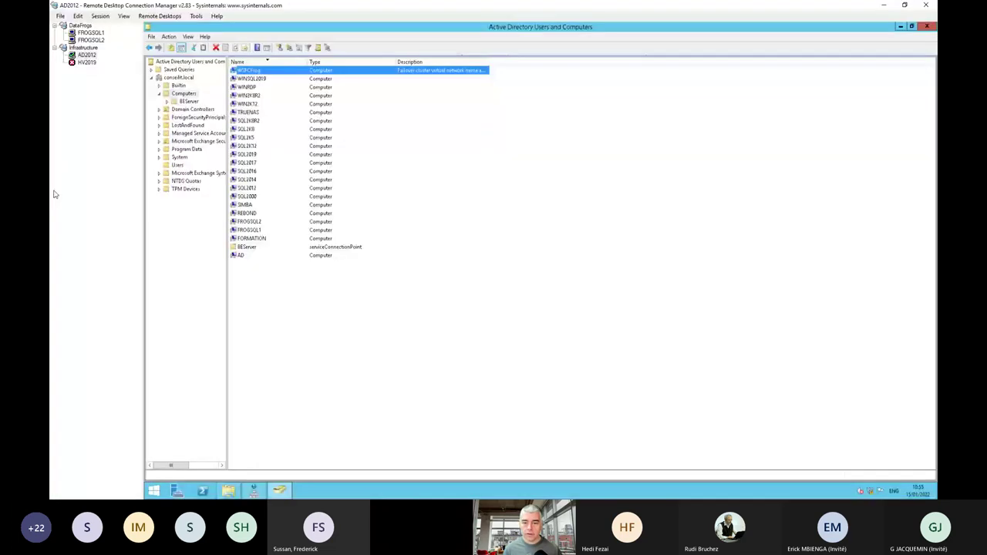
pyautogui.rightClick(185, 95)
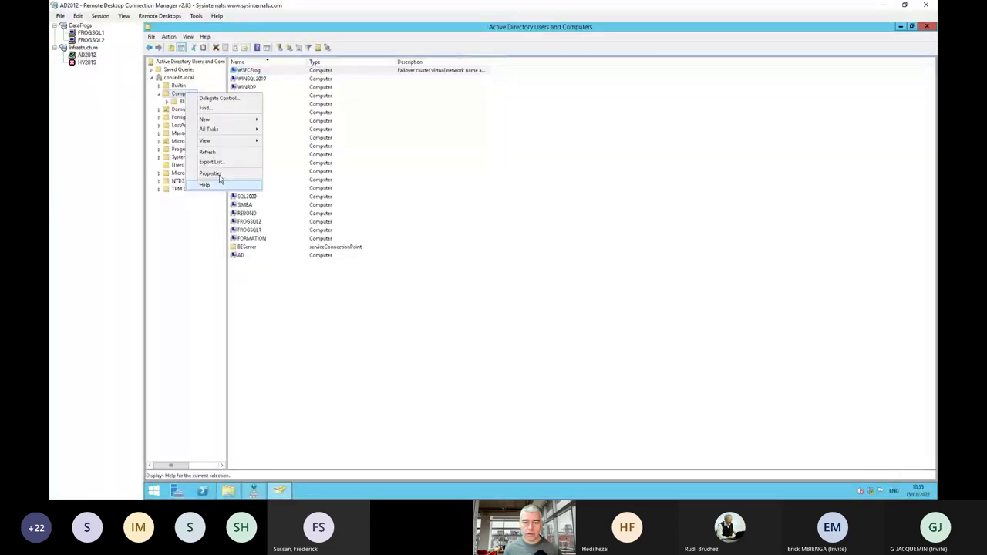
pyautogui.click(279, 491)
pyautogui.click(220, 173)
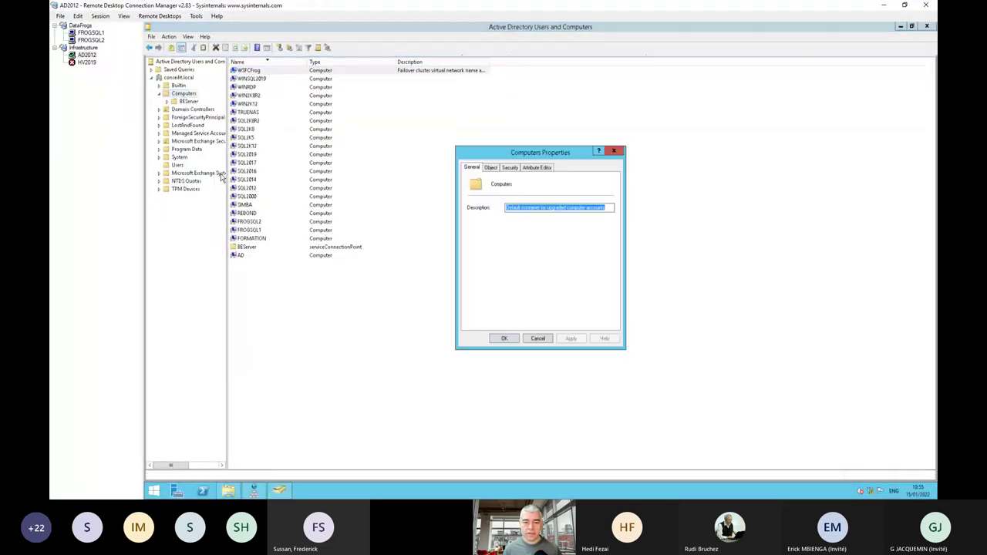
pyautogui.click(509, 169)
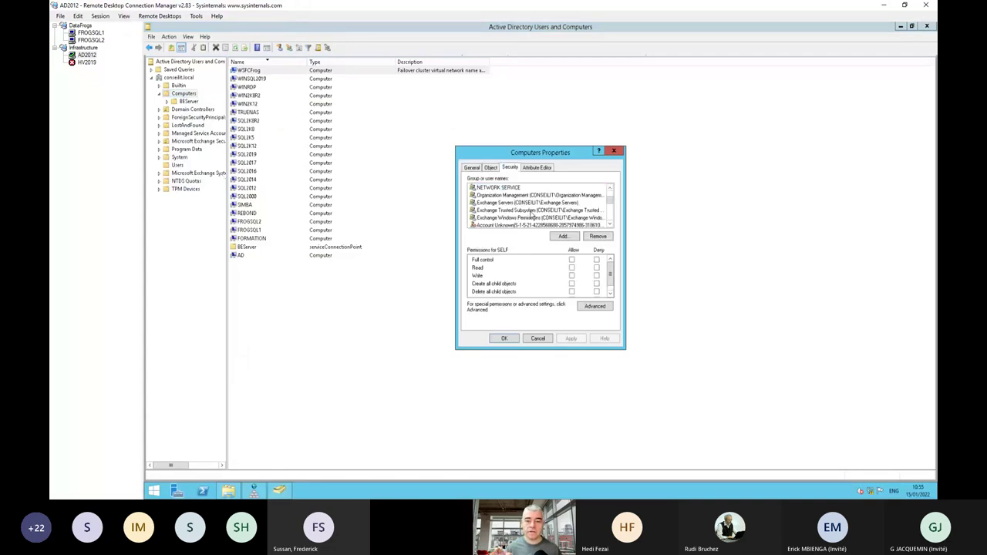
pyautogui.scroll(-2, 532, 214)
pyautogui.click(498, 196)
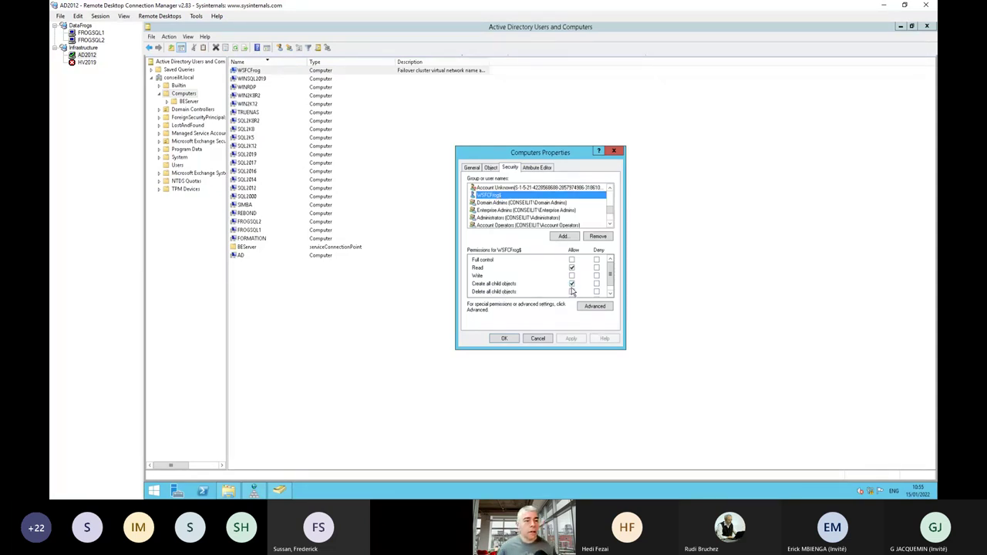
pyautogui.press('Return')
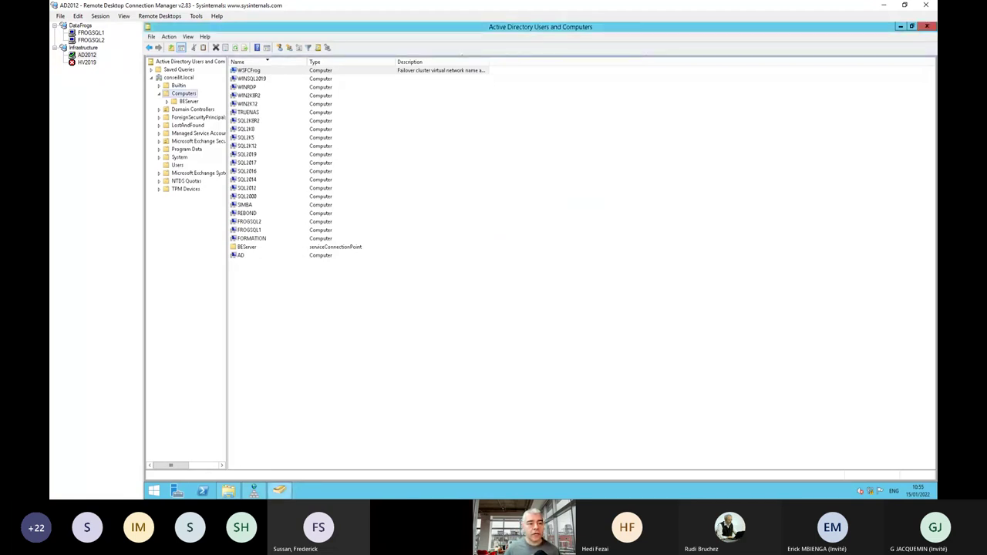
# Step: Return to Visual Studio Code and run lines 16 to 23 of 2 01 - Enable HADRON.ps1 for FROGSQL1 and FROGSQL2
pyautogui.hotkey('alt', 'Tab')
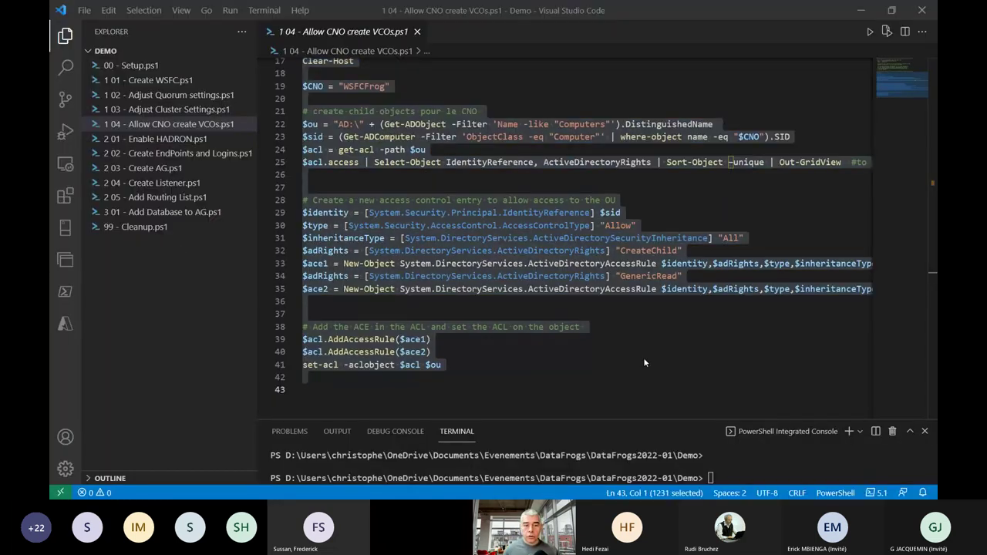
pyautogui.click(167, 142)
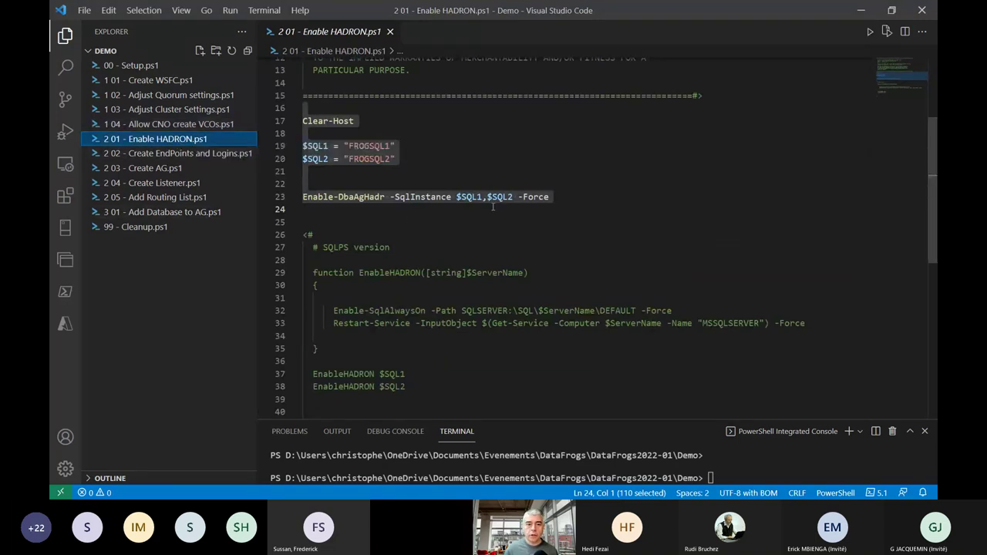
pyautogui.press('Down')
pyautogui.press('Up')
pyautogui.press('Up')
pyautogui.press('Up')
pyautogui.press('Up')
pyautogui.press('Up')
pyautogui.press('Up')
pyautogui.press('Up')
pyautogui.press('Up')
pyautogui.press('Up')
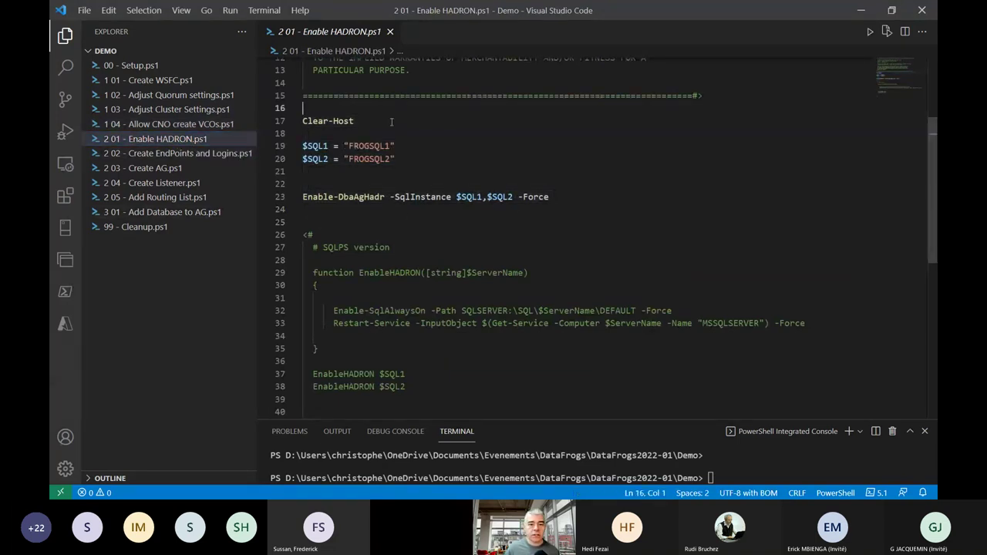
pyautogui.hotkey('shift', 'Down')
pyautogui.hotkey('shift', 'Down')
pyautogui.hotkey('shift', 'Down')
pyautogui.hotkey('shift', 'Down')
pyautogui.hotkey('shift', 'Down')
pyautogui.hotkey('shift', 'Down')
pyautogui.hotkey('shift', 'Down')
pyautogui.hotkey('shift', 'End')
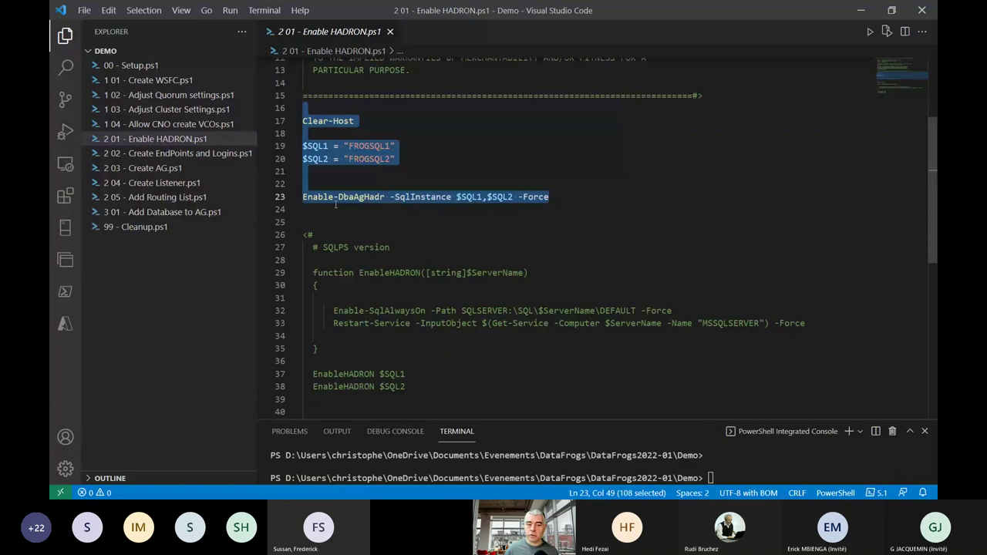
pyautogui.press('F8')
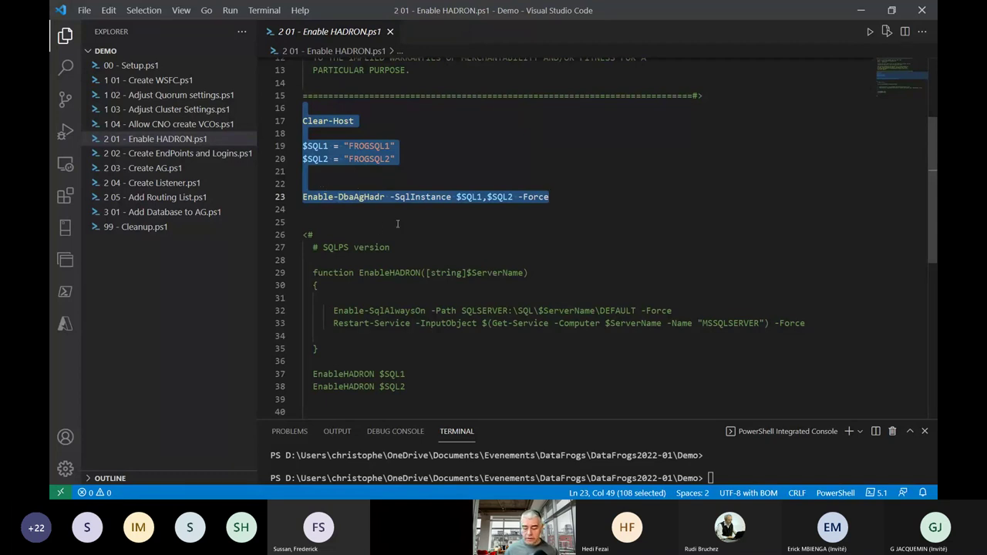
pyautogui.press('F8')
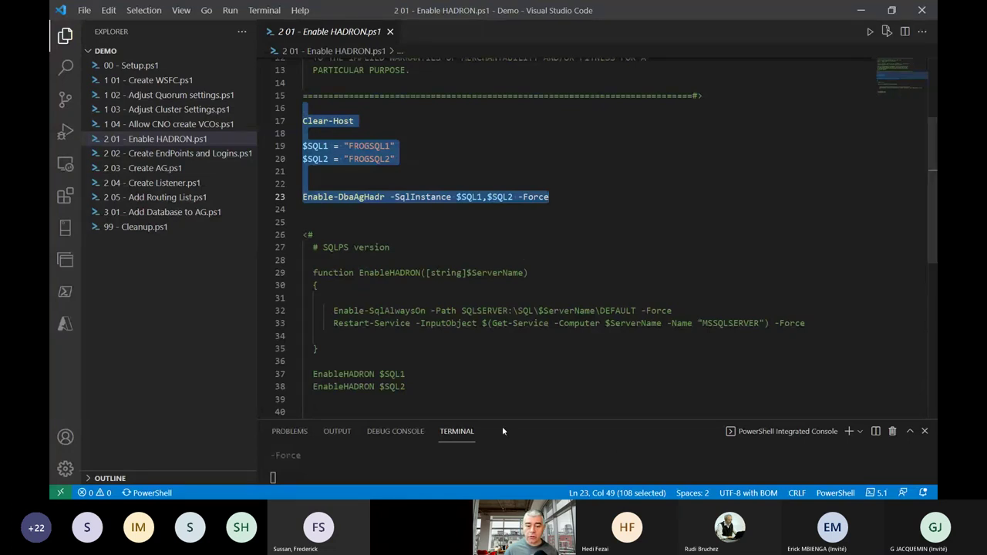
pyautogui.moveTo(502, 422); pyautogui.dragTo(510, 334)
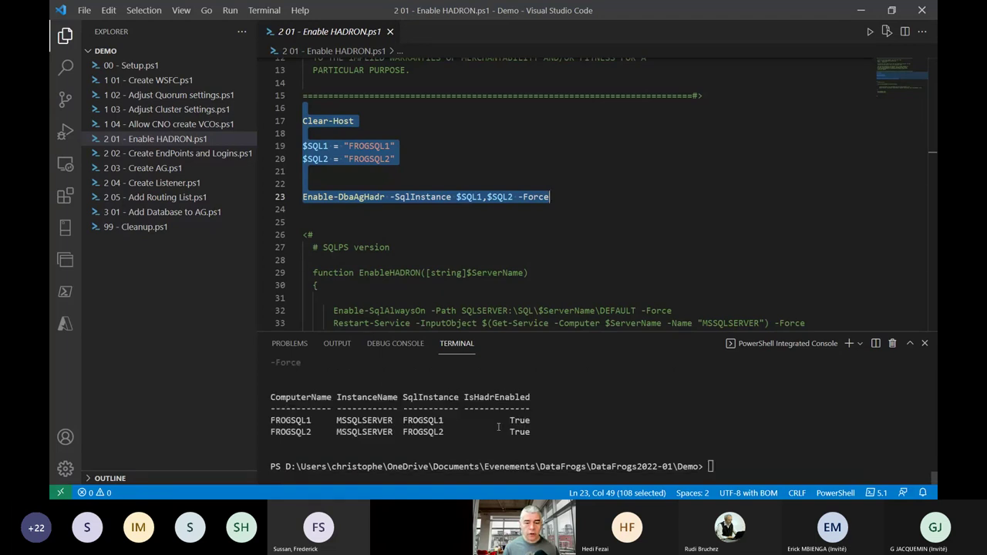
pyautogui.moveTo(270, 394); pyautogui.dragTo(545, 433)
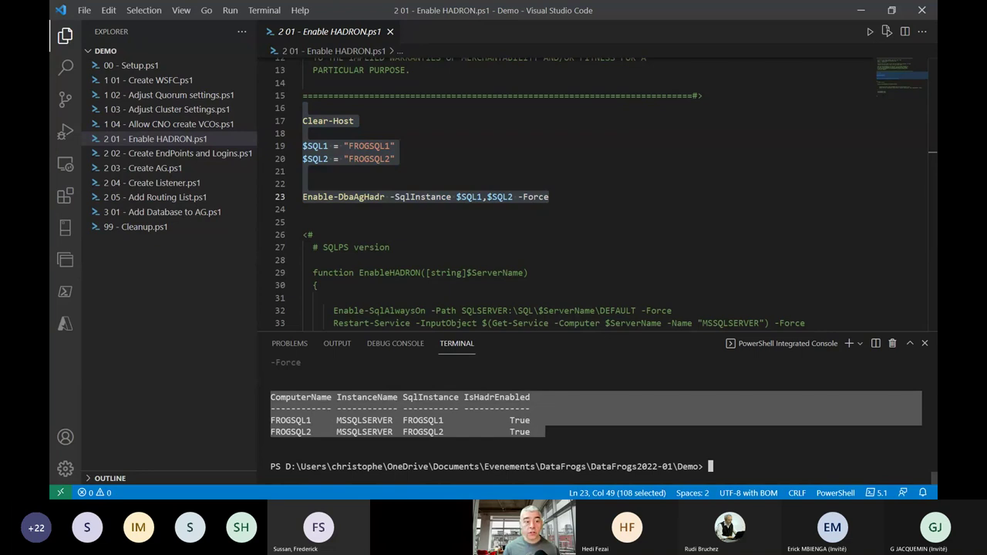
# Step: Switch to the FROGSQL2 remote session and check the MSSQLSERVER service's Always On Availability Groups setting in SQL Server Configuration Manager
pyautogui.hotkey('alt', 'Tab')
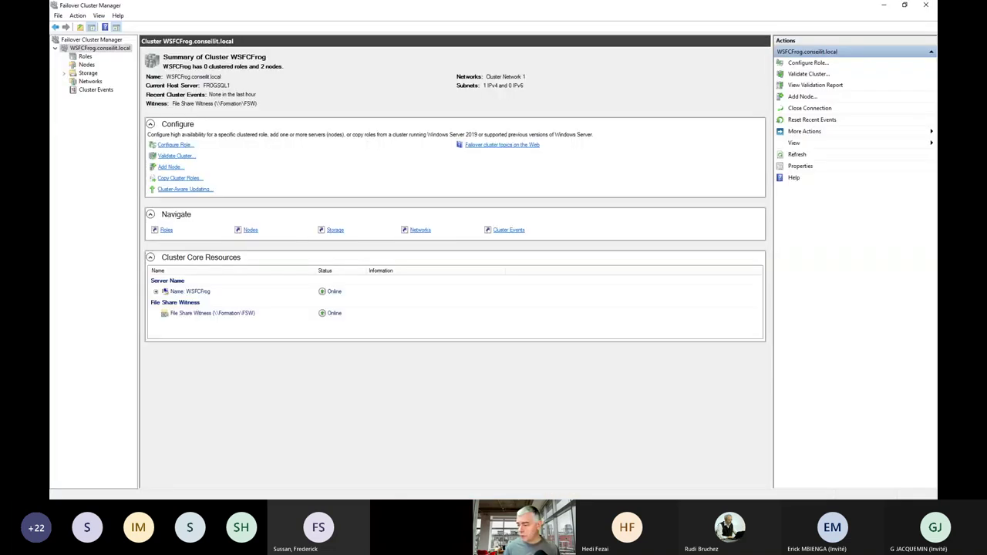
pyautogui.hotkey('alt', 'Tab')
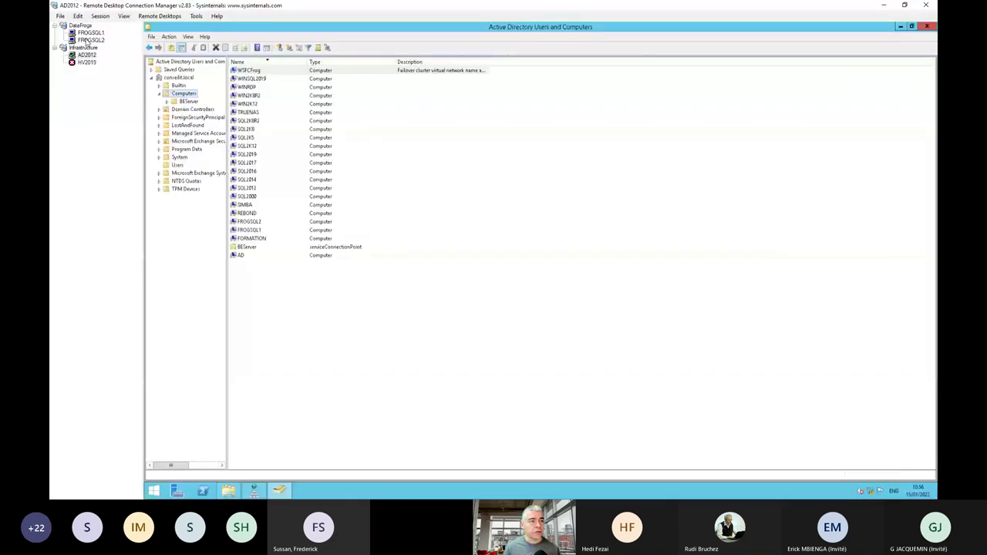
pyautogui.click(87, 40)
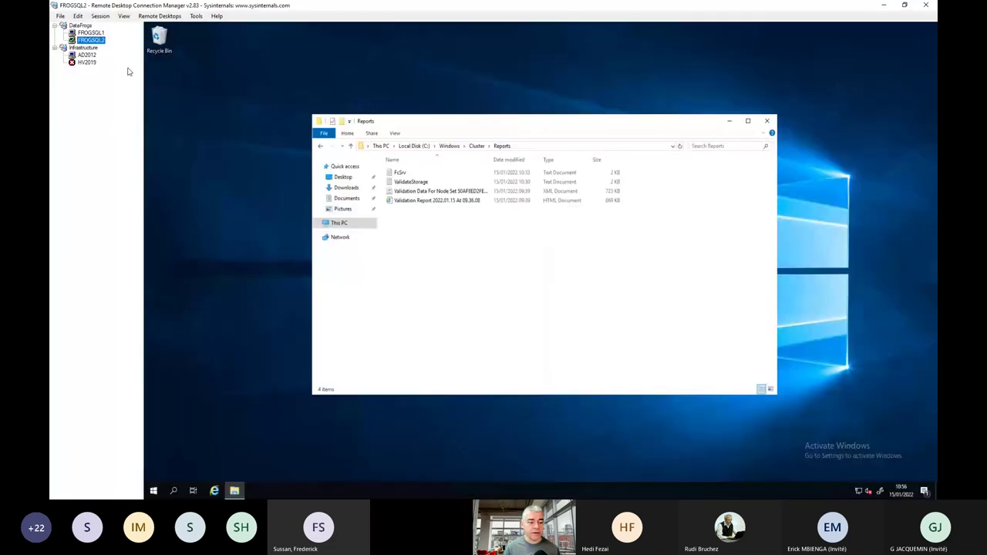
pyautogui.click(153, 492)
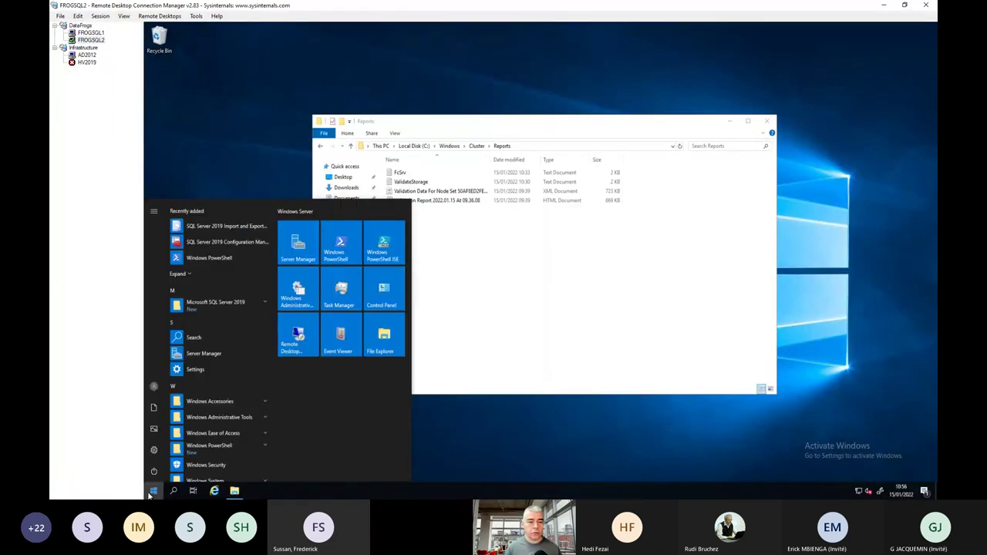
pyautogui.click(219, 242)
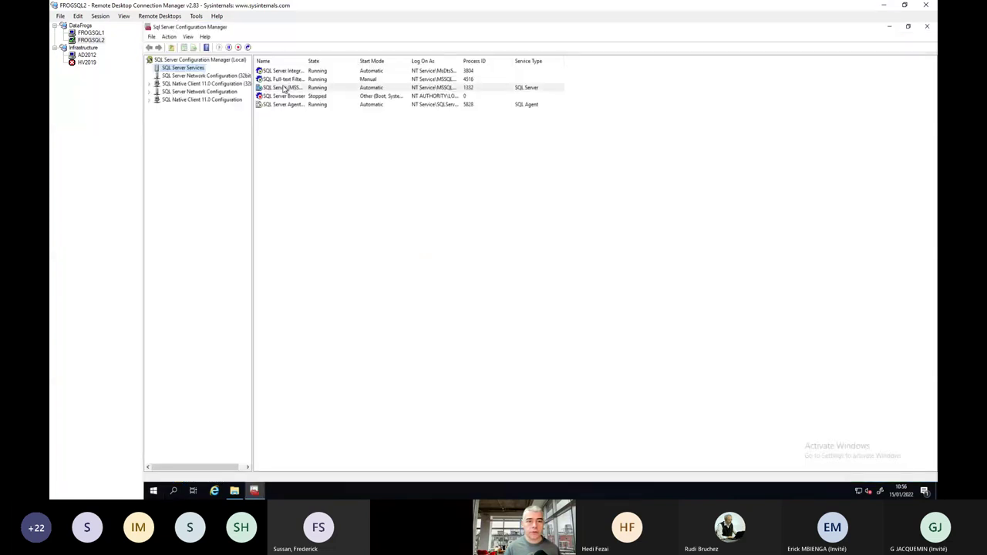
pyautogui.doubleClick(284, 88)
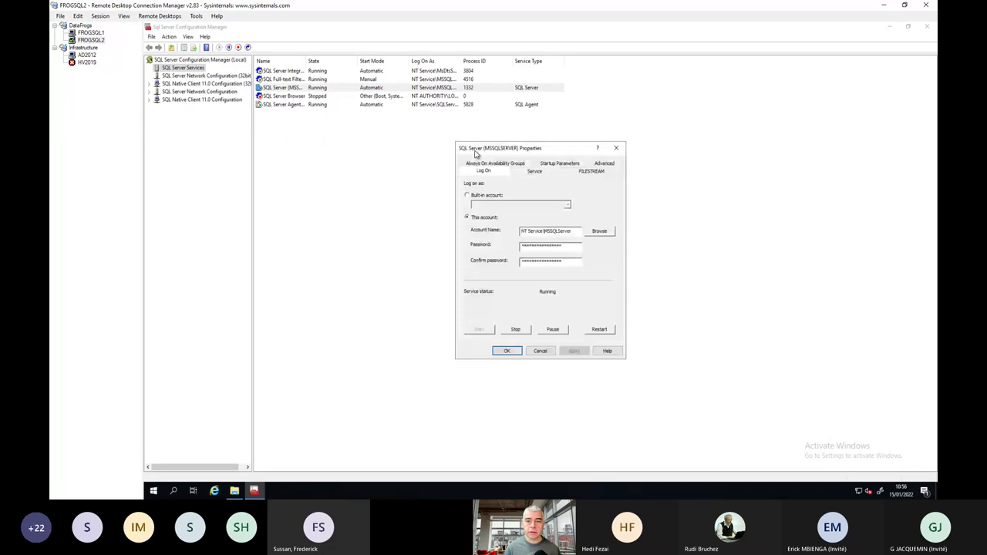
pyautogui.click(500, 164)
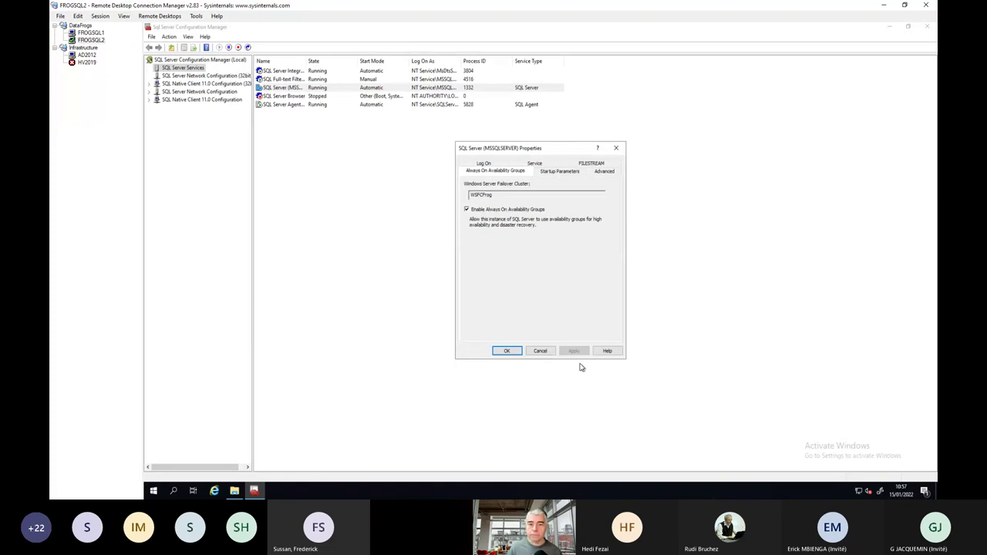
pyautogui.press('Escape')
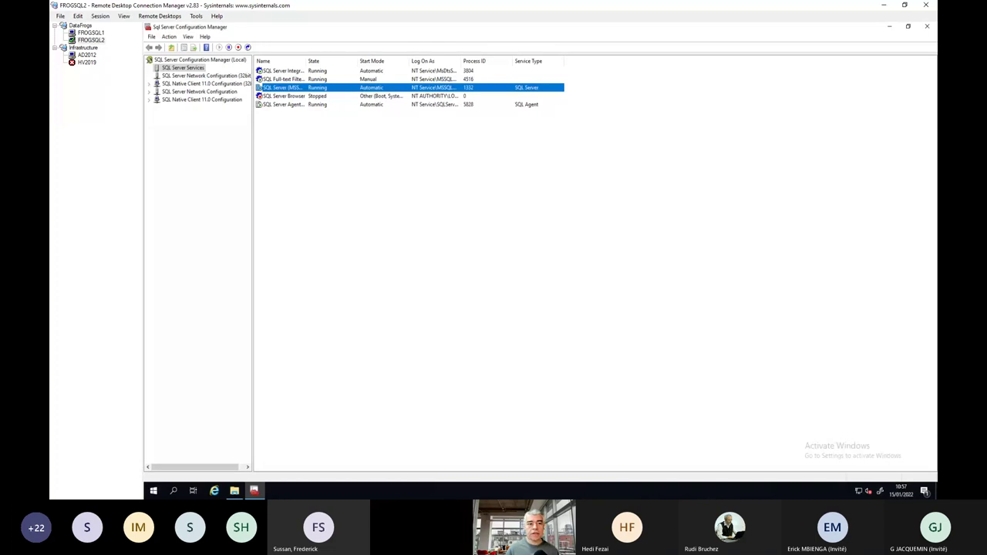
# Step: In Visual Studio Code, run lines 17 to 25 of 2 02 - Create EndPoints and Logins.ps1 to create and start hadr_endpoint on port 5022
pyautogui.hotkey('alt', 'Tab')
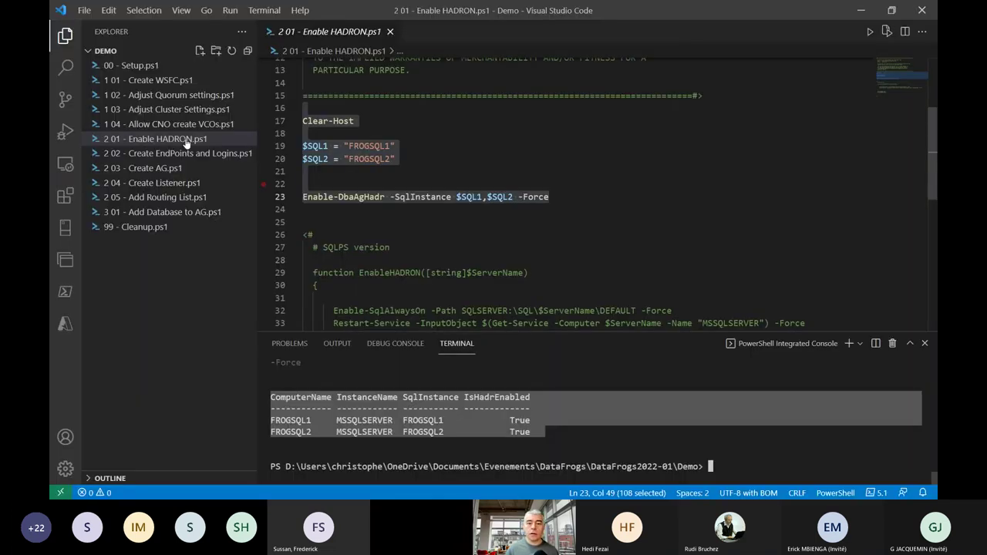
pyautogui.click(190, 154)
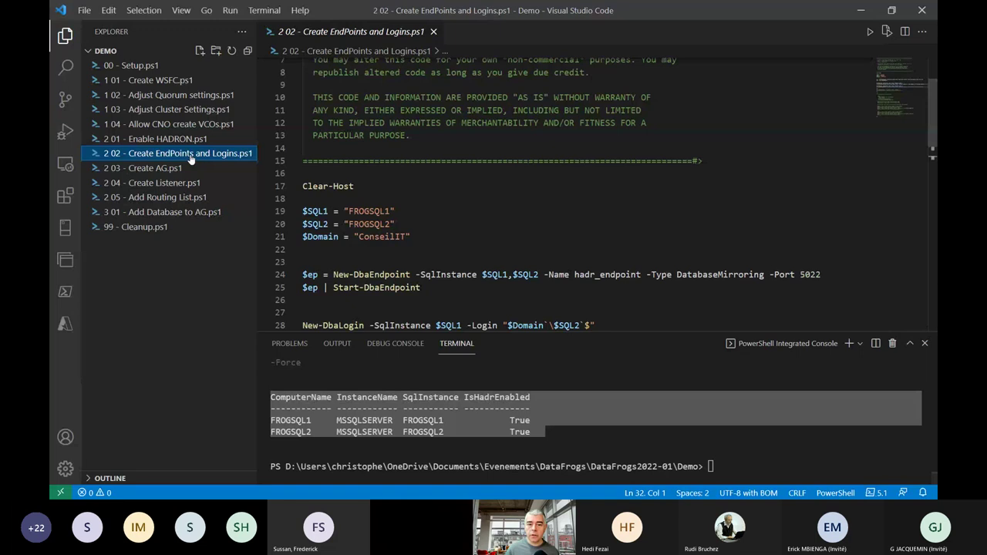
pyautogui.scroll(-1, 465, 222)
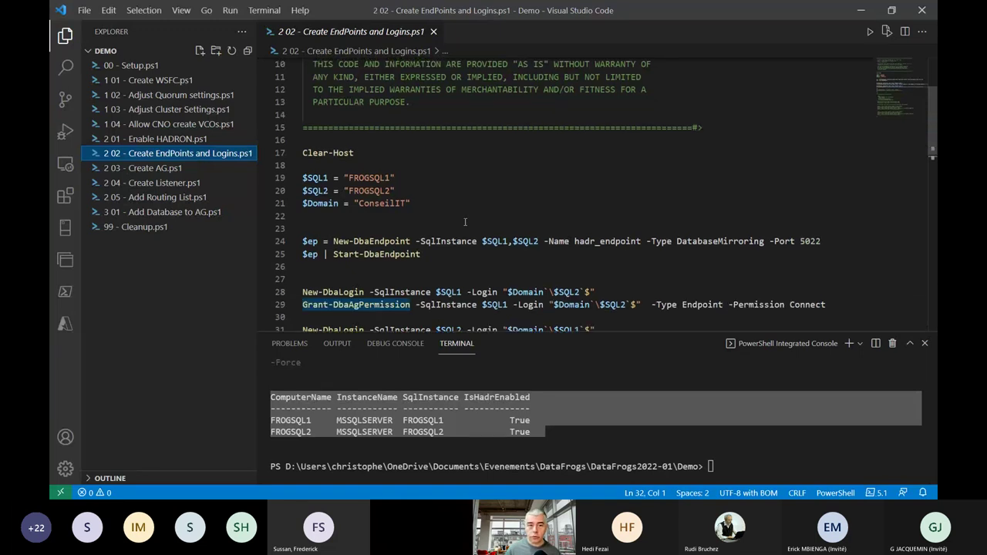
pyautogui.scroll(-1, 463, 224)
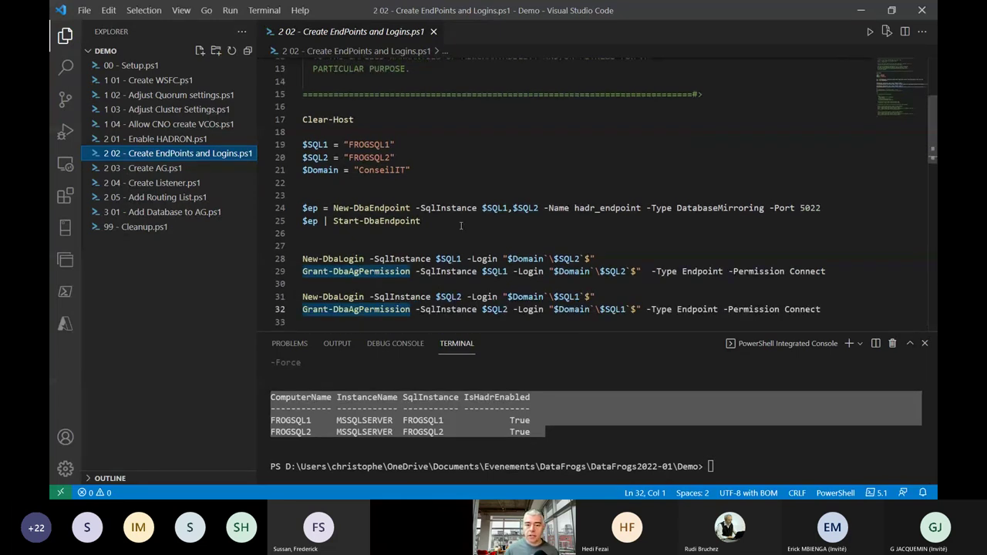
pyautogui.moveTo(461, 225); pyautogui.dragTo(302, 120)
pyautogui.press('F8')
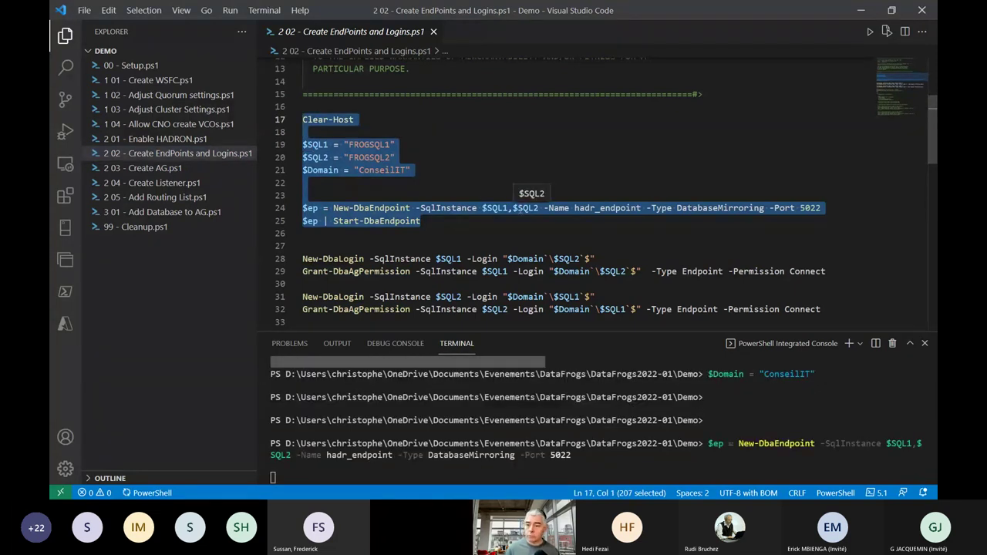
# Step: Examine the endpoint name and port in the New-DbaEndpoint line and the target instance in the first Grant-DbaAgPermission line
pyautogui.doubleClick(608, 207)
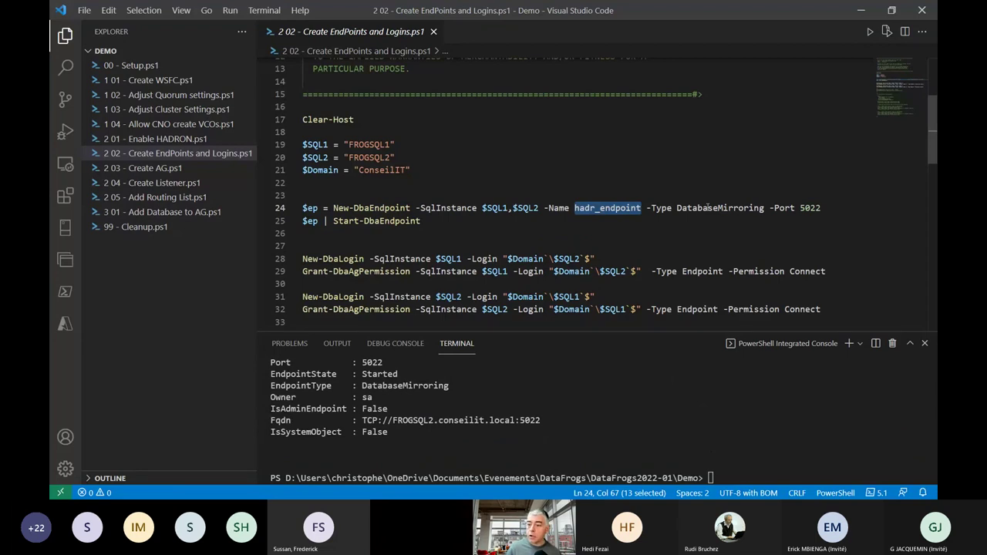
pyautogui.doubleClick(810, 208)
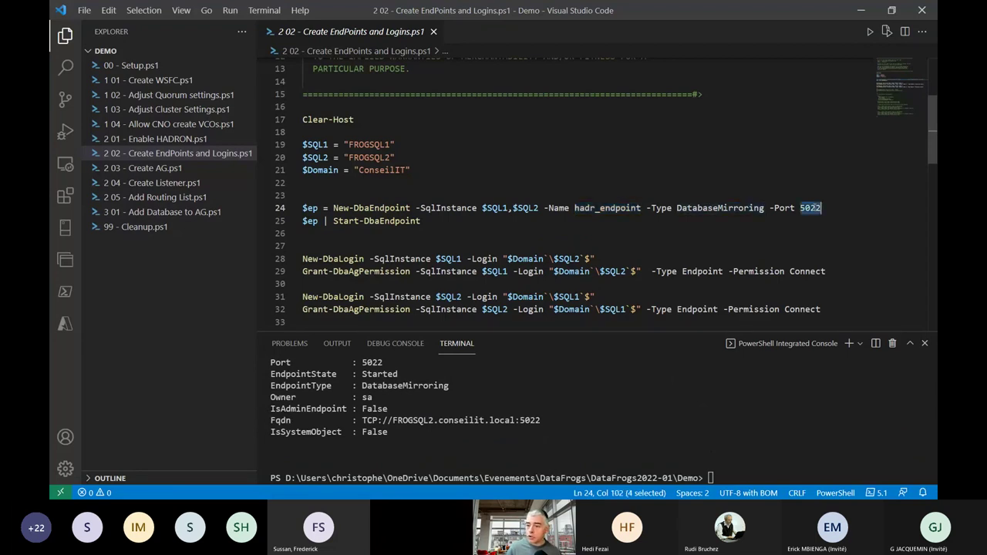
pyautogui.click(823, 210)
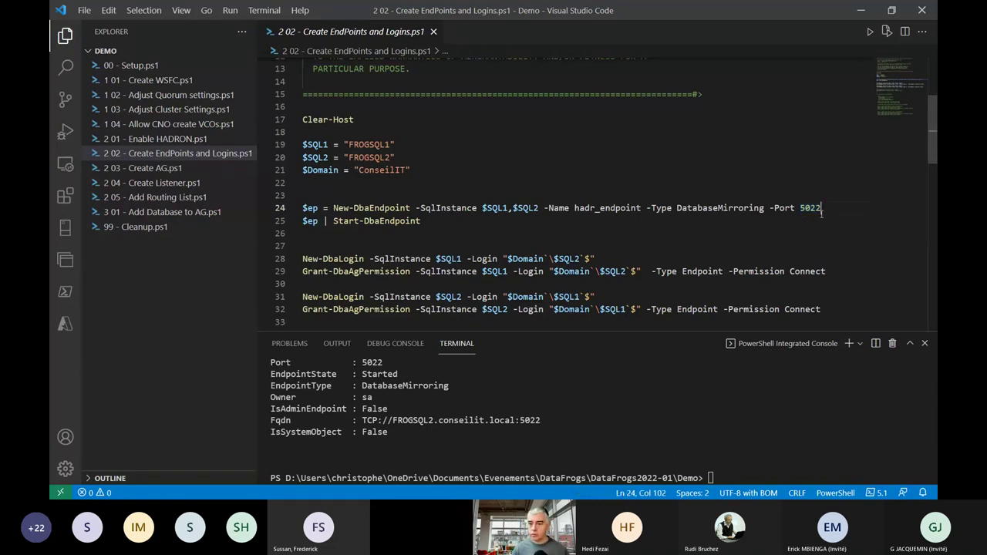
pyautogui.scroll(-1, 507, 188)
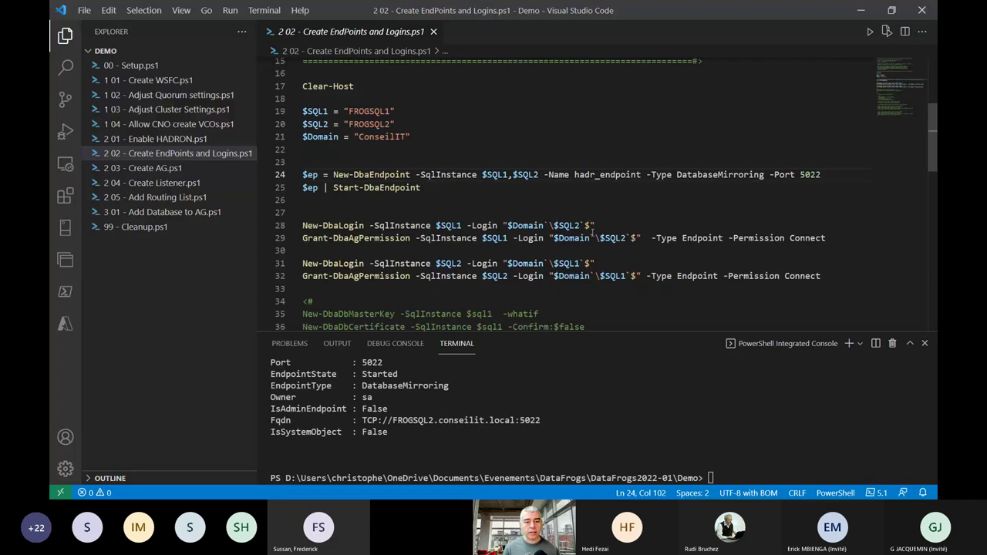
pyautogui.doubleClick(500, 238)
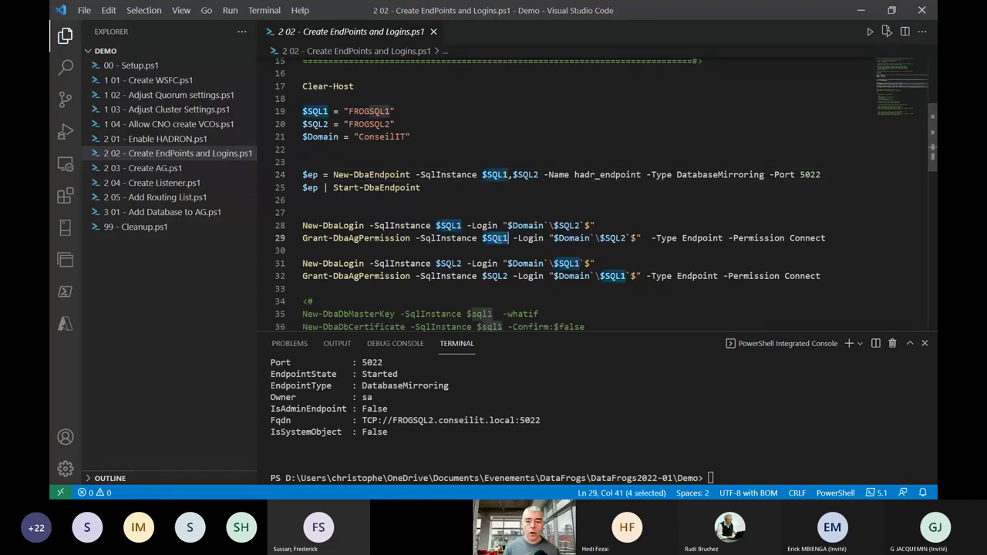
# Step: Run lines 27 to 32 to create each server's computer-account login on the other instance and grant it Connect permission on the endpoint
pyautogui.click(644, 228)
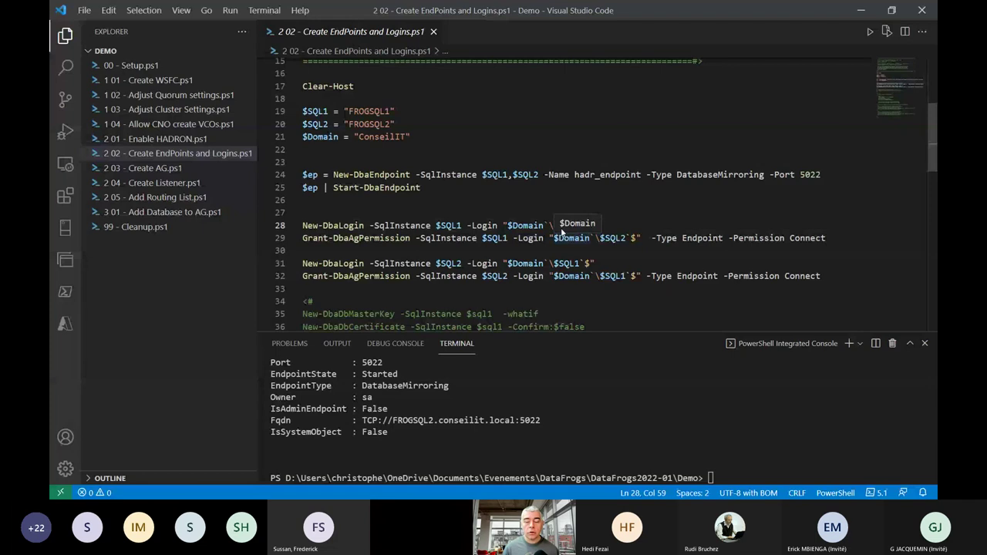
pyautogui.doubleClick(615, 238)
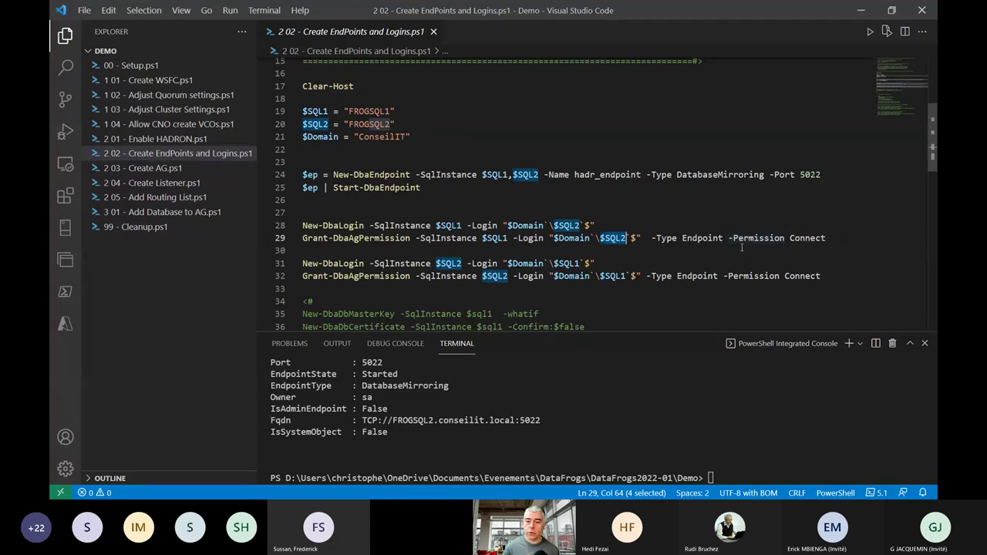
pyautogui.click(612, 262)
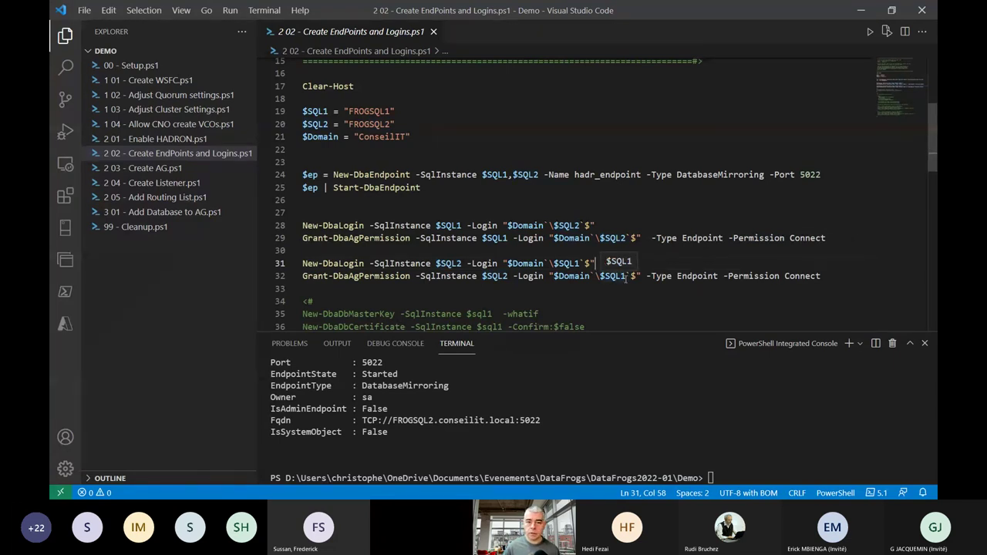
pyautogui.moveTo(626, 287); pyautogui.dragTo(302, 212)
pyautogui.press('F8')
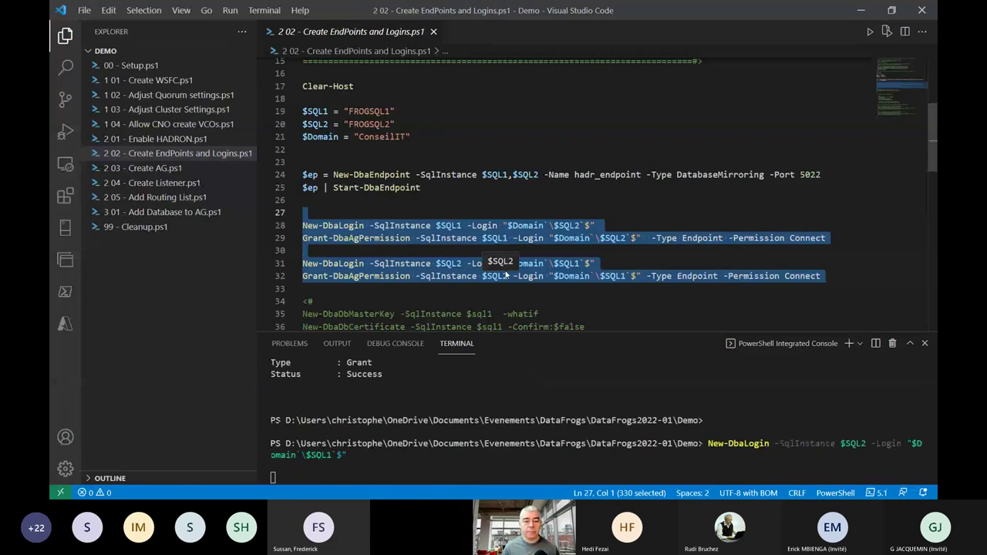
# Step: Examine the commented T-SQL version of the endpoint creation, logins and Connect grants further down the script
pyautogui.scroll(-1, 463, 280)
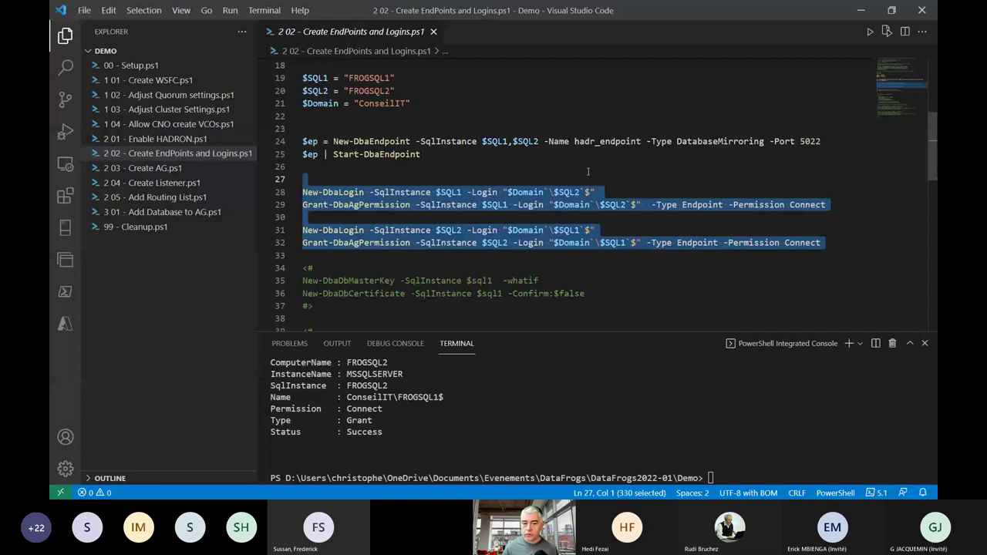
pyautogui.scroll(-5, 587, 171)
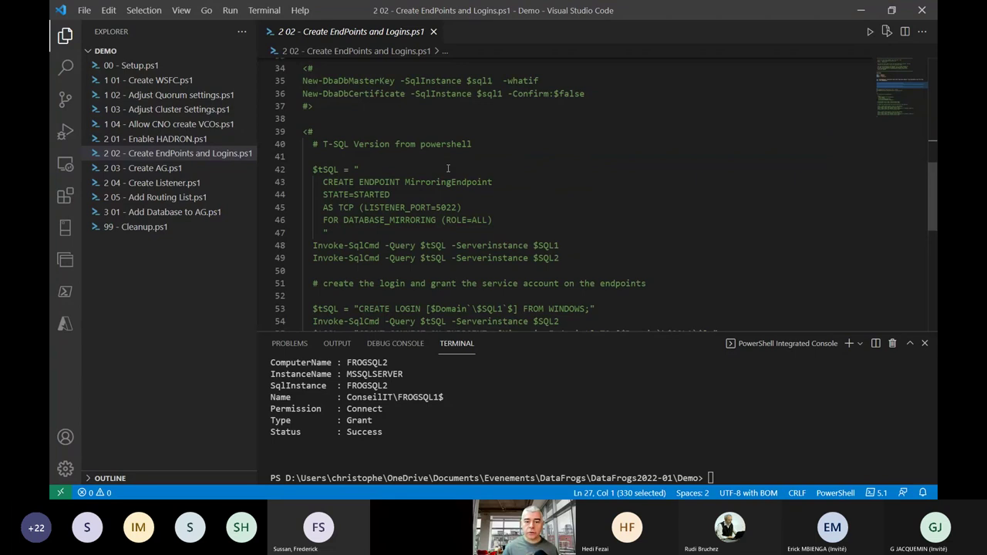
pyautogui.scroll(-1, 447, 168)
pyautogui.moveTo(324, 149); pyautogui.dragTo(443, 164)
pyautogui.click(409, 199)
pyautogui.scroll(-2, 358, 255)
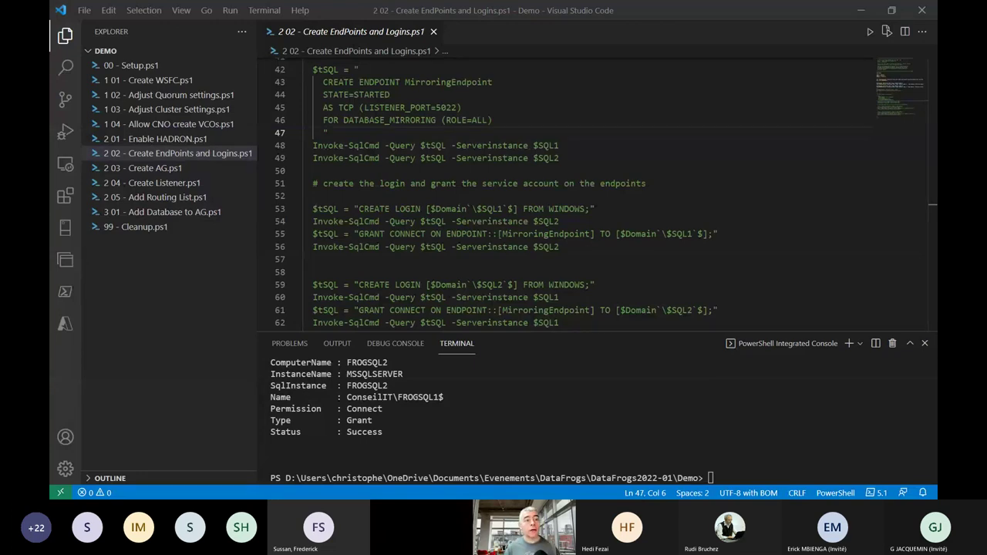
# Step: Switch to the presentation and advance to the slide "Groupes de disponibilité : implémentation"
pyautogui.hotkey('alt', 'Tab')
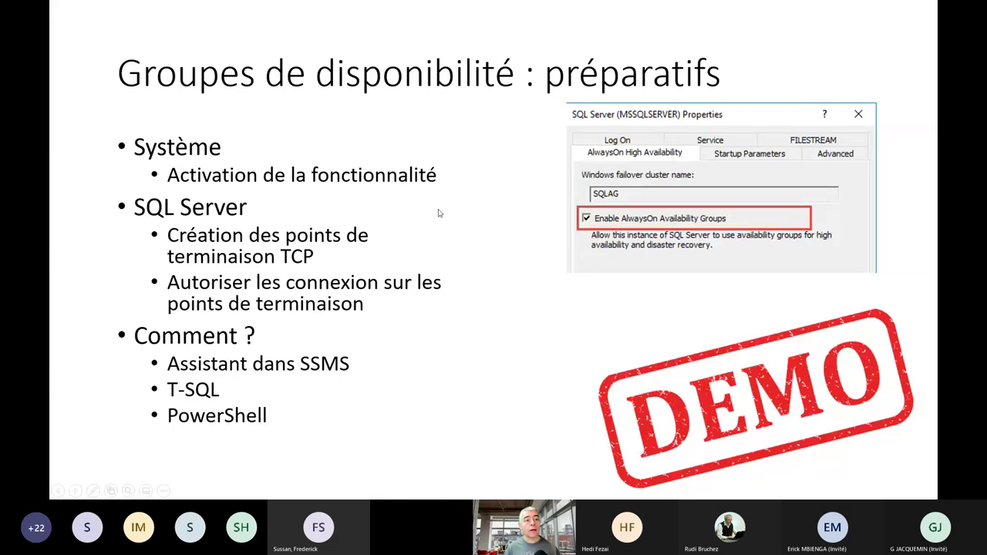
pyautogui.press('Right')
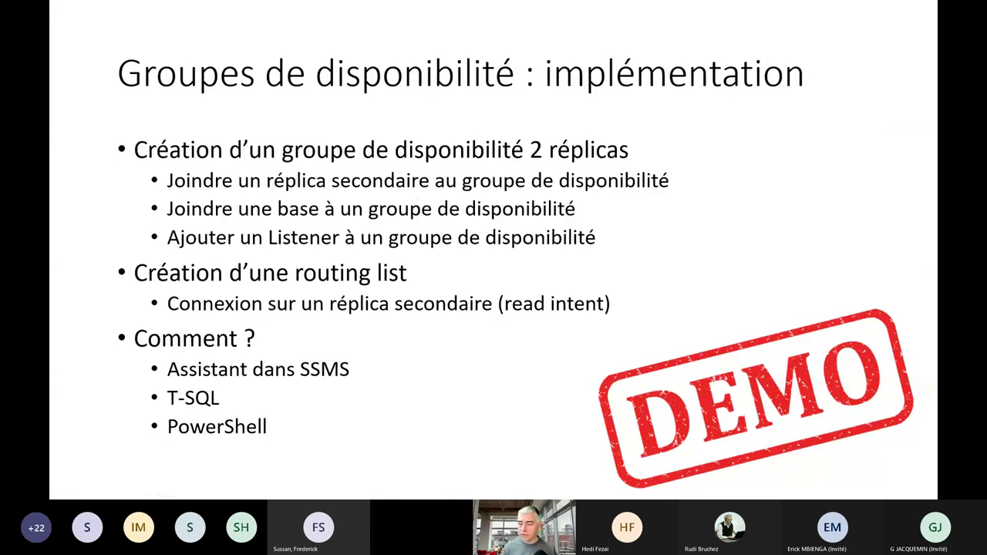
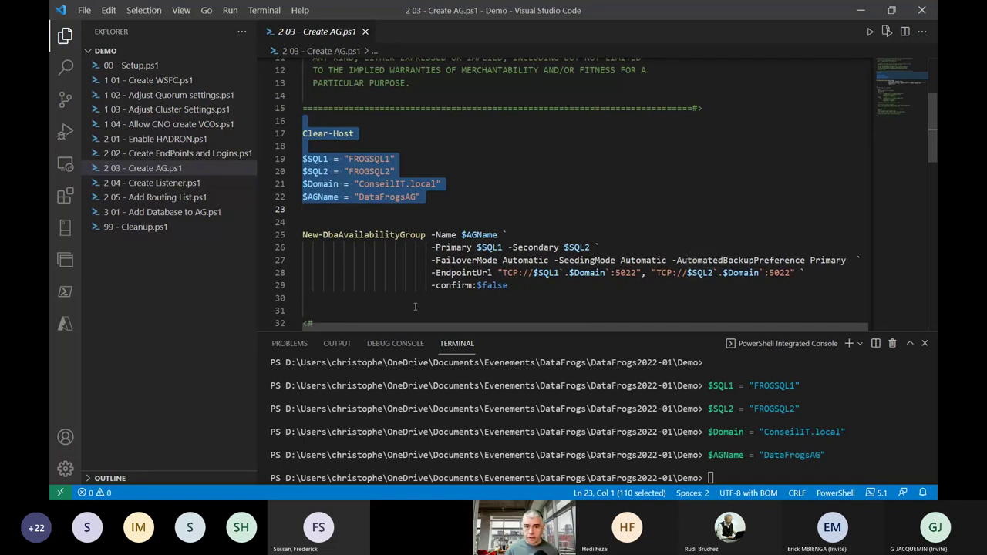
# Step: Run lines 25 to 30 of 2 03 - Create AG.ps1 to create DataFrogsAG with FROGSQL1 as primary and FROGSQL2 as secondary
pyautogui.moveTo(388, 307); pyautogui.dragTo(275, 233)
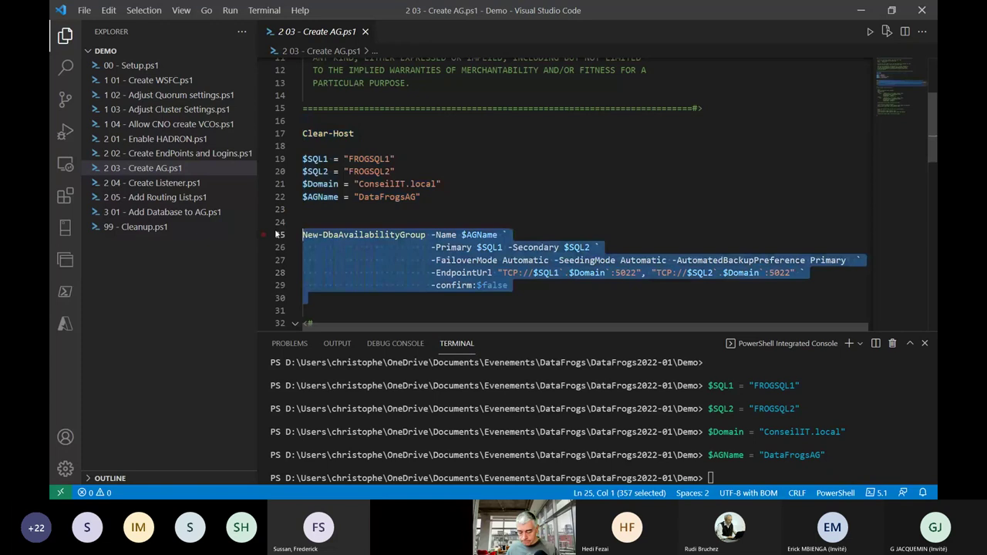
pyautogui.press('F8')
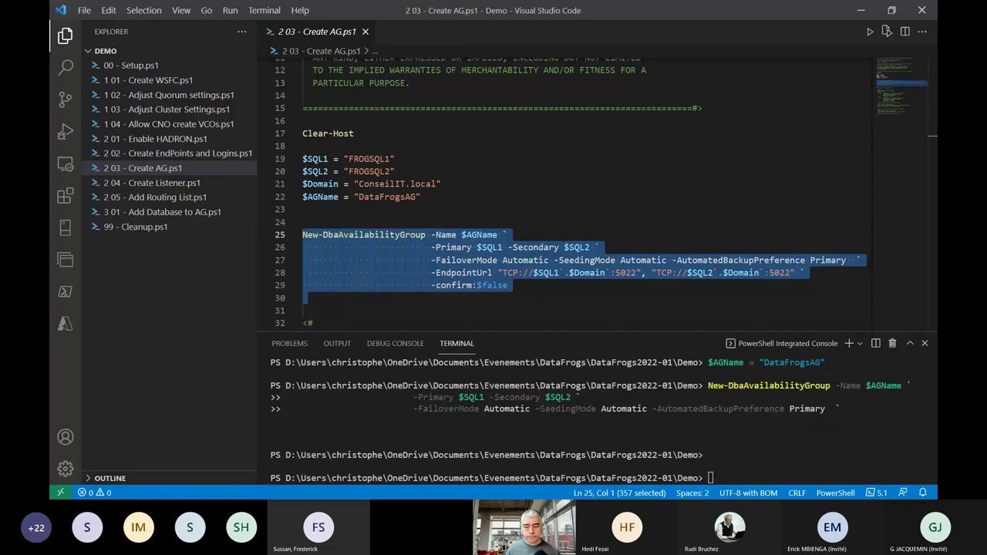
# Step: Switch to SQL Server Management Studio and refresh the frogsql1 and frogsql2 servers in the object tree
pyautogui.hotkey('alt', 'Tab')
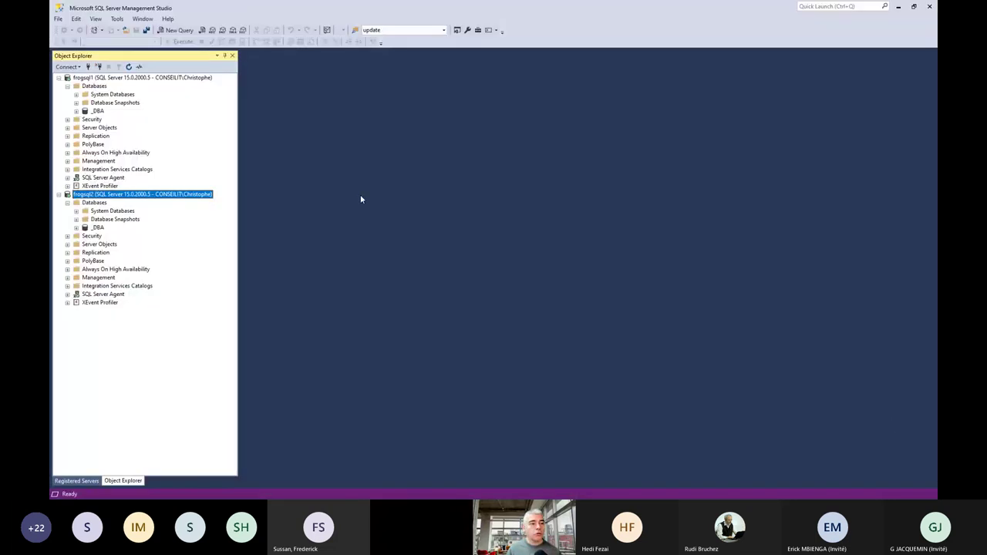
pyautogui.rightClick(85, 79)
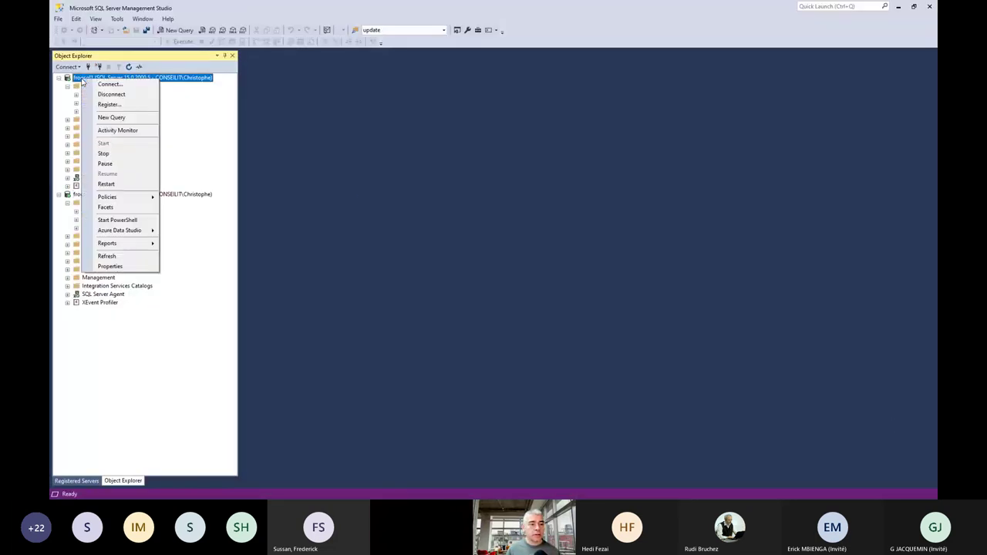
pyautogui.click(132, 257)
pyautogui.rightClick(120, 169)
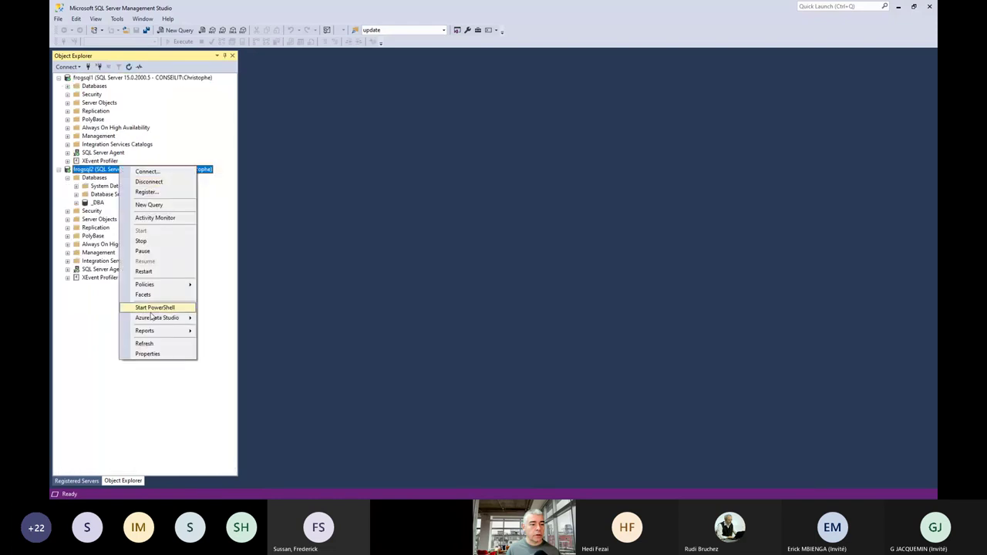
pyautogui.click(145, 344)
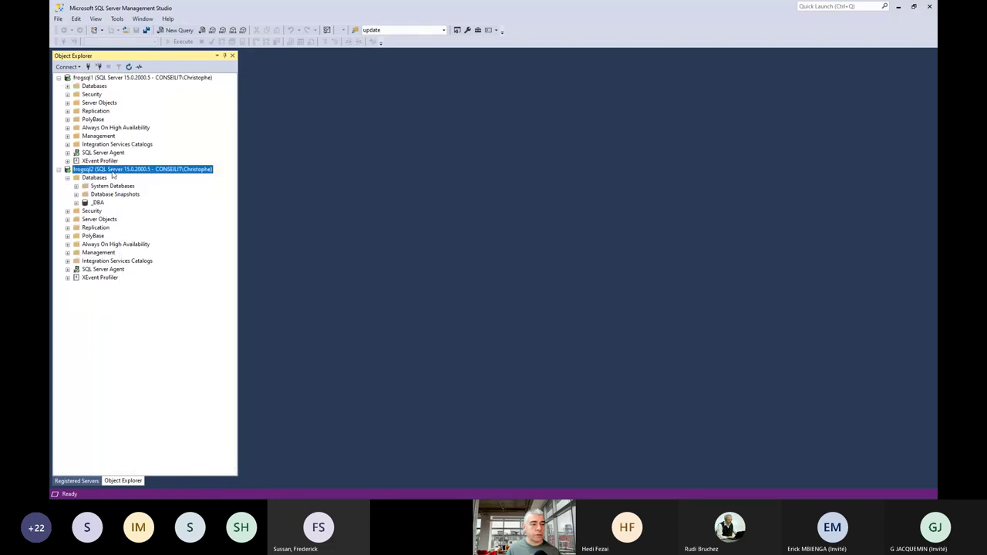
pyautogui.rightClick(95, 171)
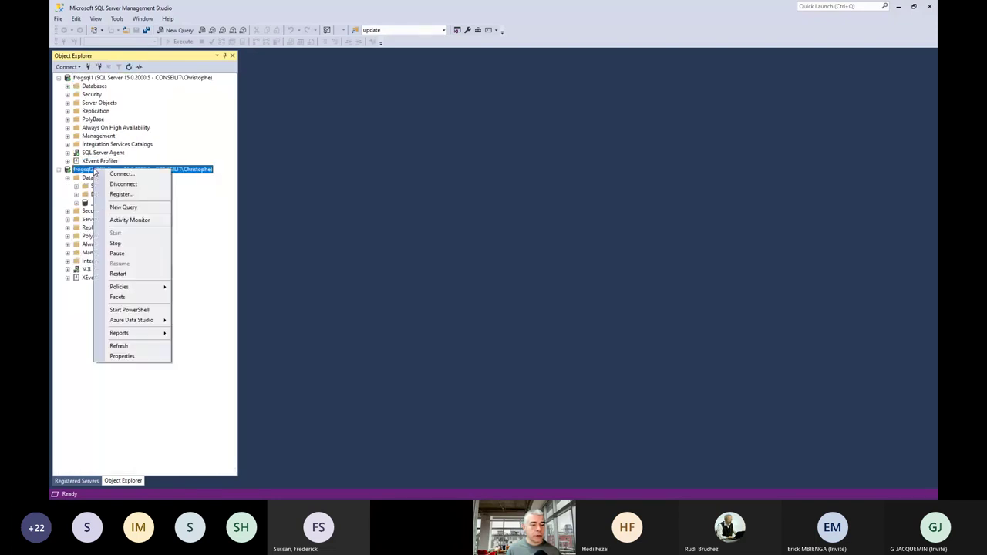
pyautogui.click(119, 345)
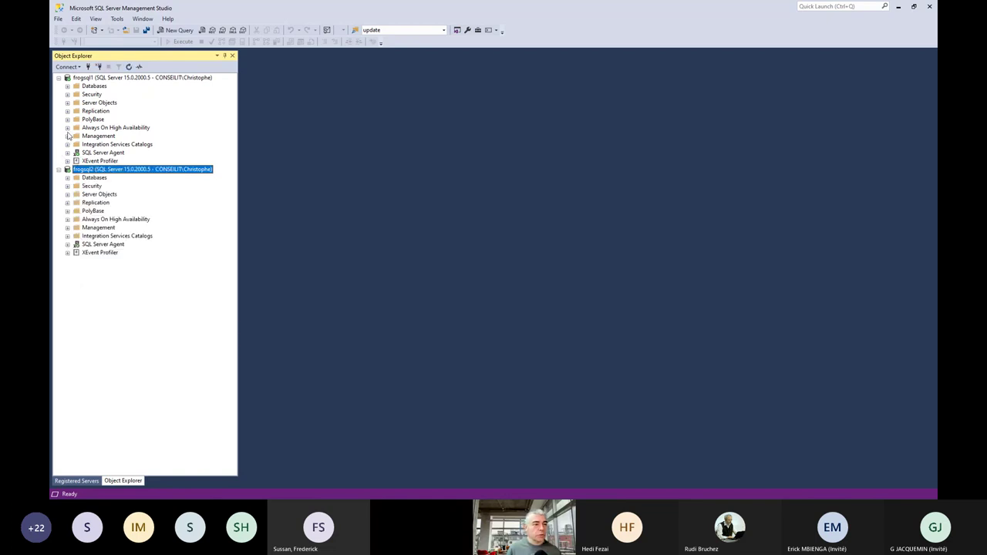
# Step: Inspect the availability replicas and availability databases of DataFrogsAG on frogsql1
pyautogui.click(67, 128)
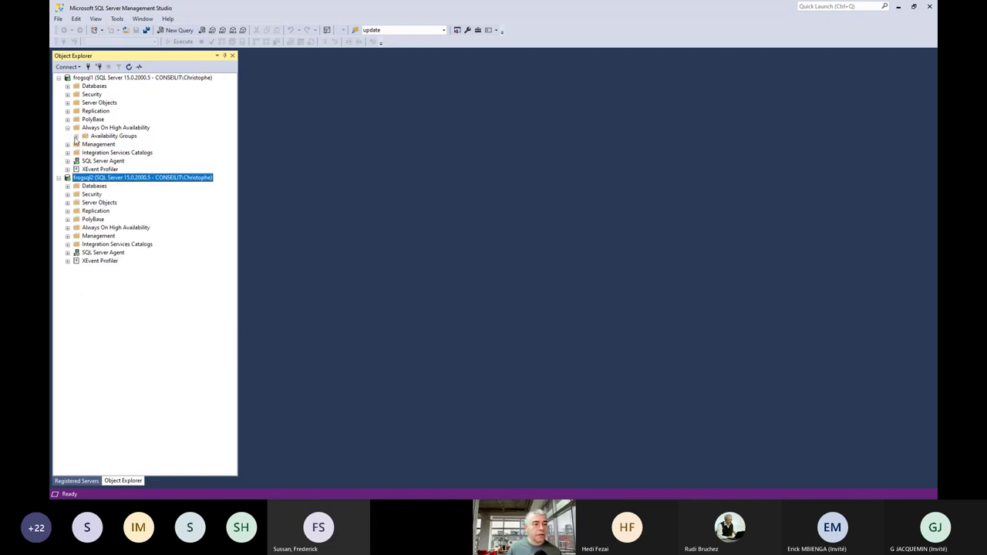
pyautogui.click(76, 136)
pyautogui.click(110, 146)
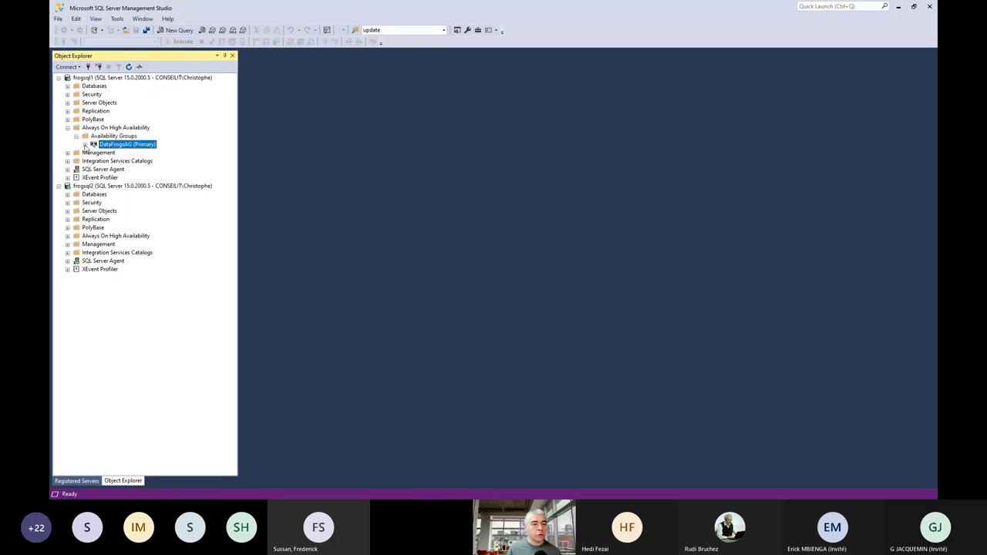
pyautogui.click(85, 145)
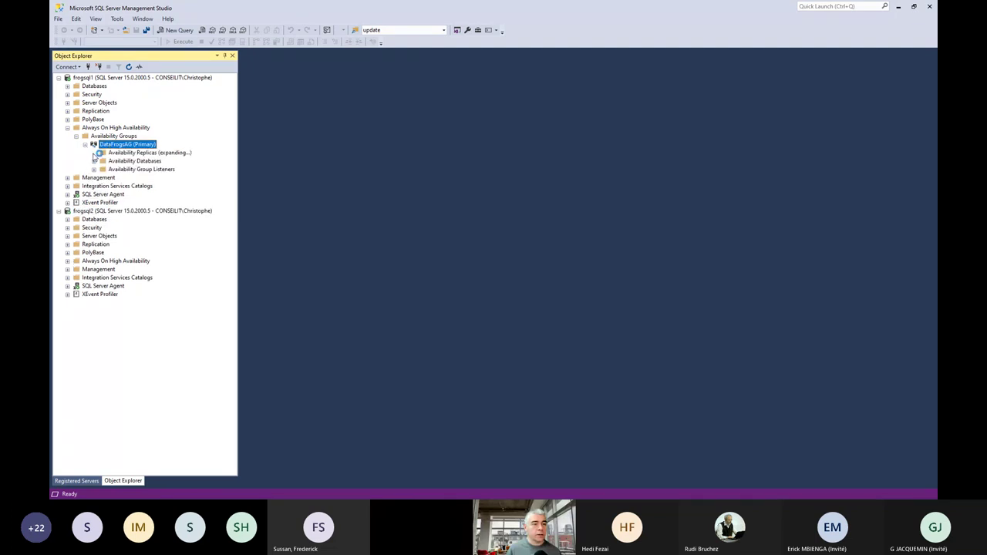
pyautogui.press('Down')
pyautogui.press('Down')
pyautogui.press('Down')
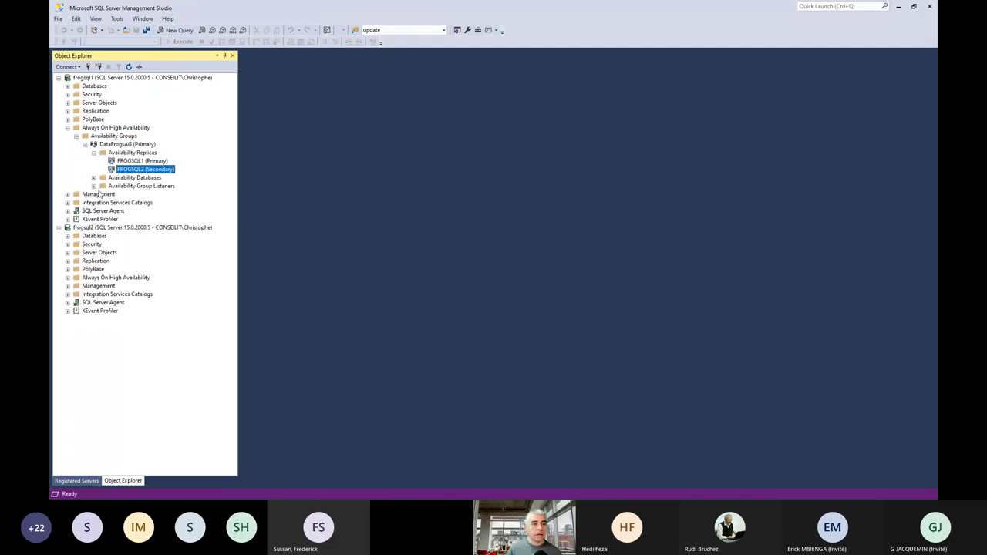
pyautogui.click(93, 179)
pyautogui.click(123, 178)
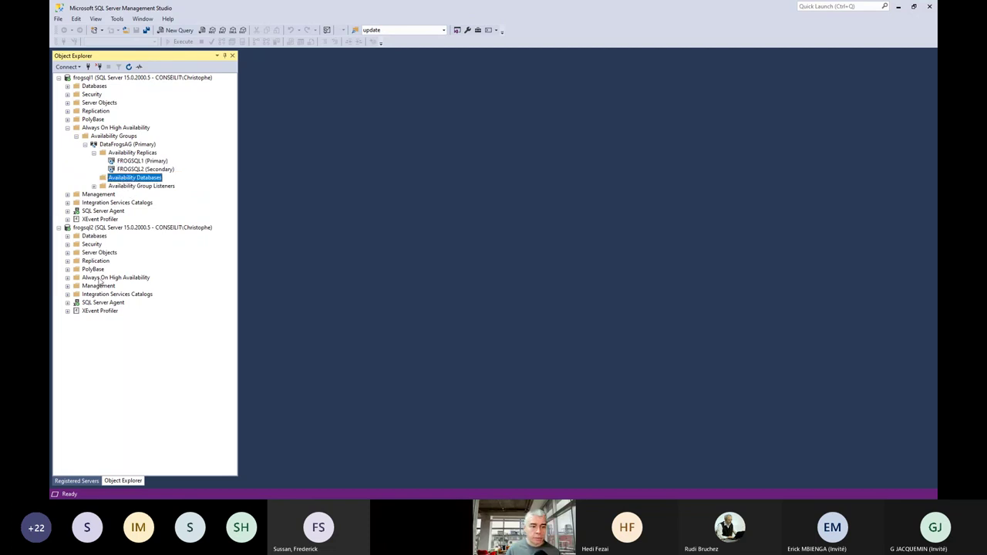
# Step: Inspect the availability replicas of DataFrogsAG on frogsql2
pyautogui.click(67, 278)
pyautogui.click(75, 287)
pyautogui.click(85, 294)
pyautogui.click(93, 303)
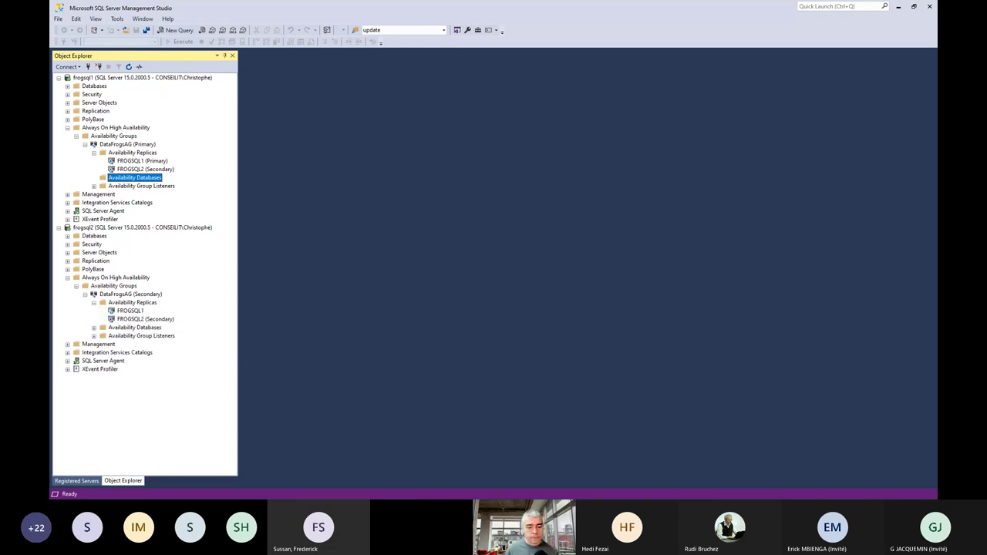
# Step: Switch to Failover Cluster Manager and check the resources of the DataFrogsAG role
pyautogui.hotkey('alt', 'Tab')
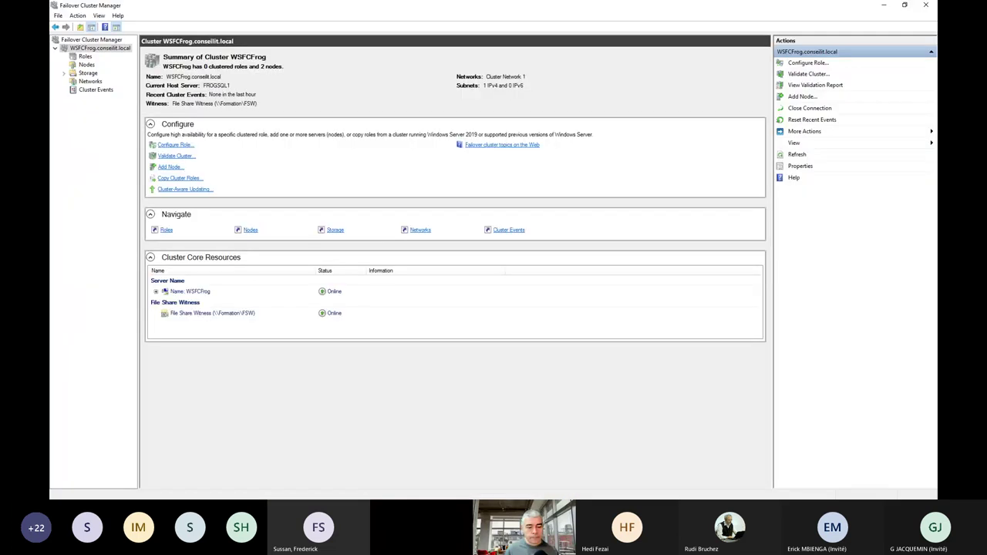
pyautogui.click(85, 56)
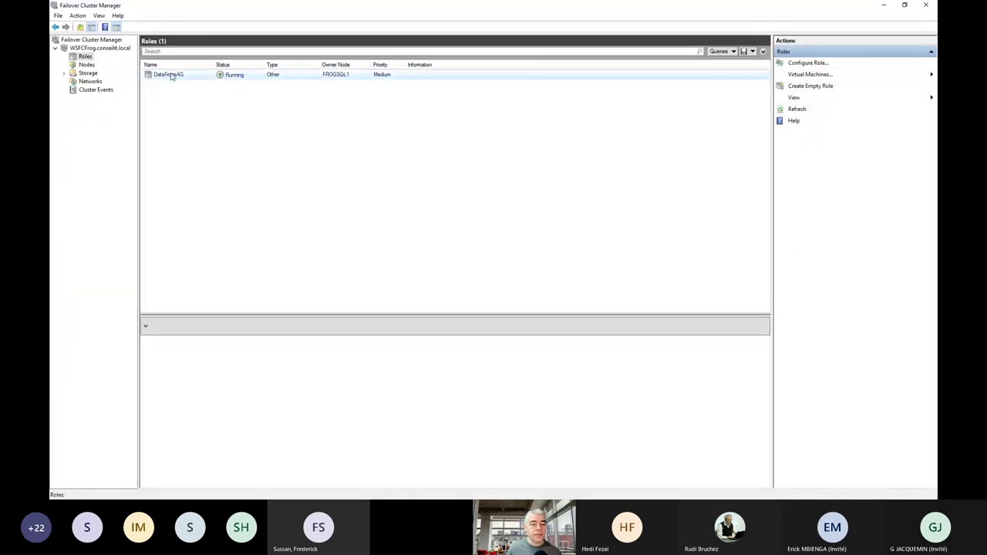
pyautogui.click(171, 75)
pyautogui.click(182, 483)
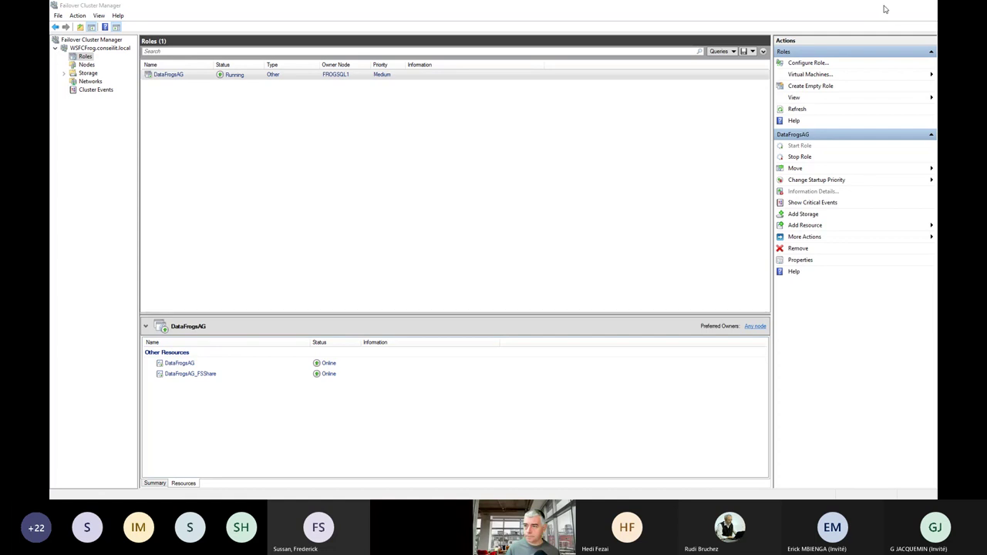
# Step: Return to Visual Studio Code, open 2 04 - Create Listener.ps1 and examine the Set-DbaAgListener line and its T-SQL version
pyautogui.hotkey('alt', 'Tab')
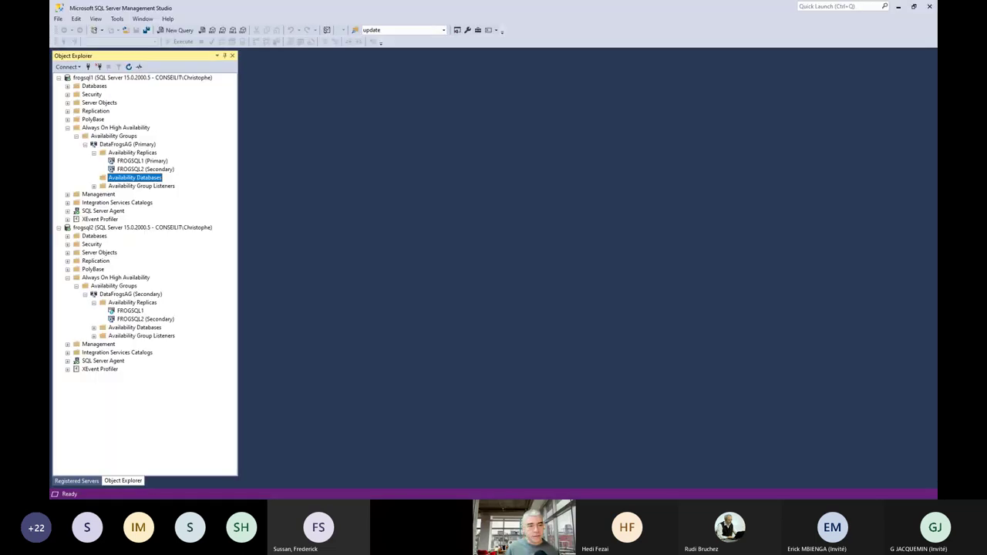
pyautogui.hotkey('alt', 'Tab')
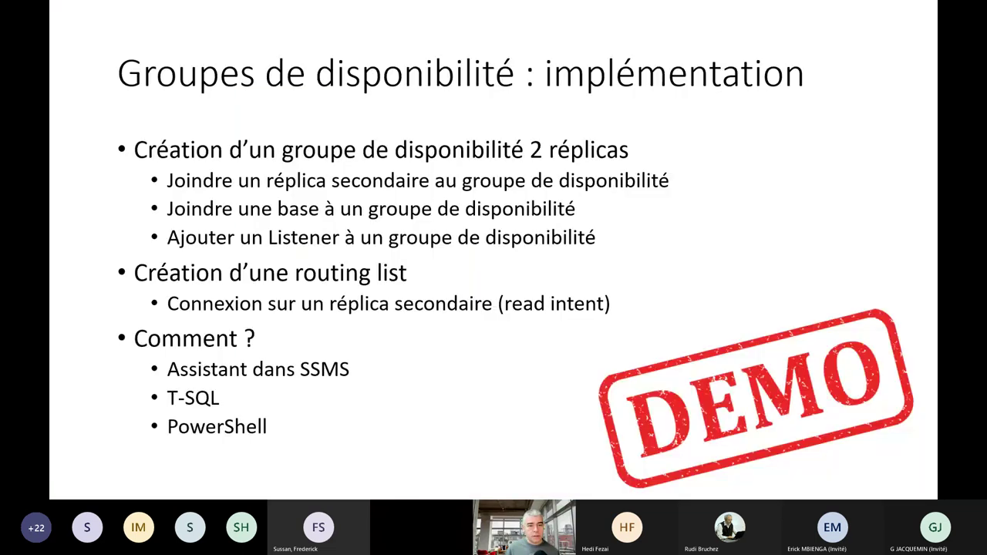
pyautogui.hotkey('alt', 'Tab')
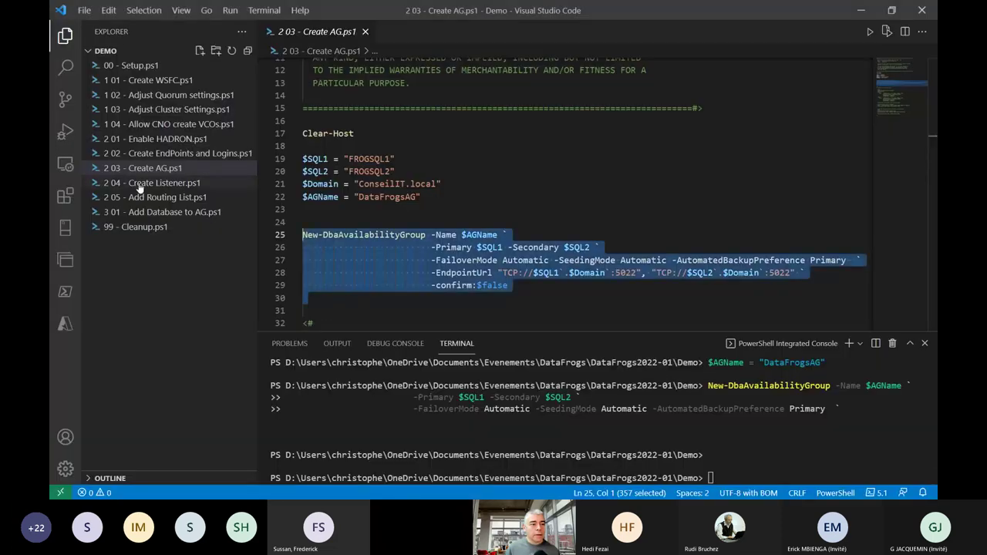
pyautogui.click(141, 184)
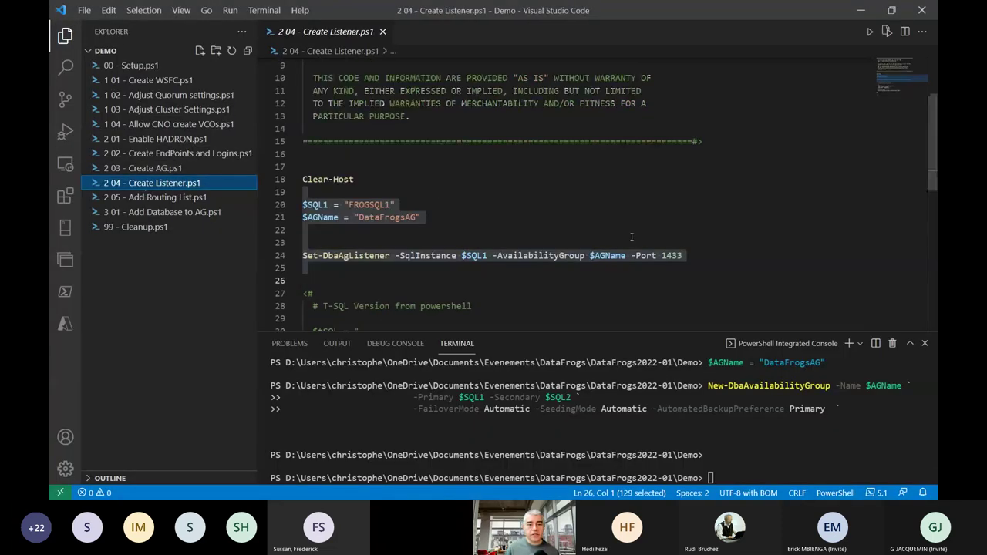
pyautogui.click(520, 207)
pyautogui.scroll(-3, 390, 238)
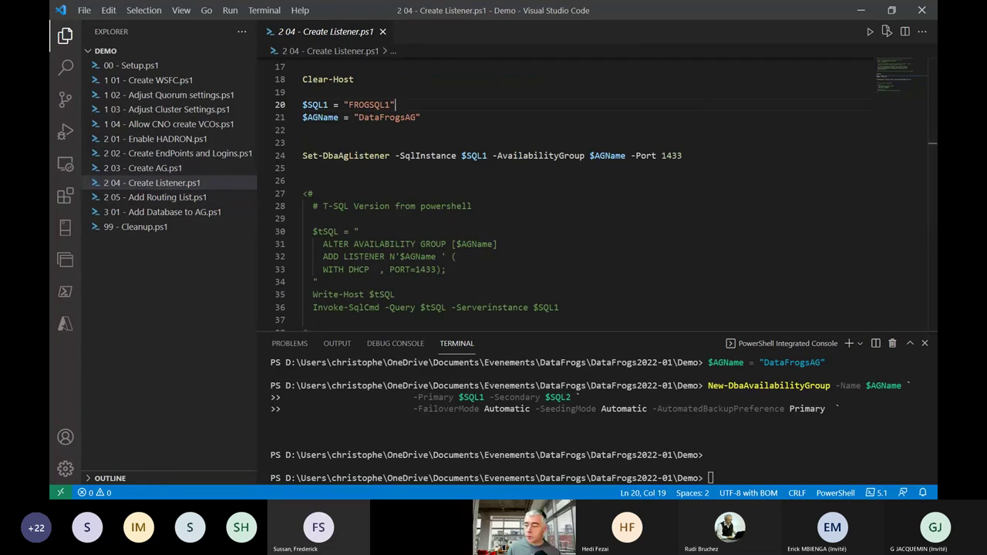
# Step: Switch to Failover Cluster Manager and look at the resource types, such as Client Access Point, that can be added to the DataFrogsAG role
pyautogui.hotkey('alt', 'Tab')
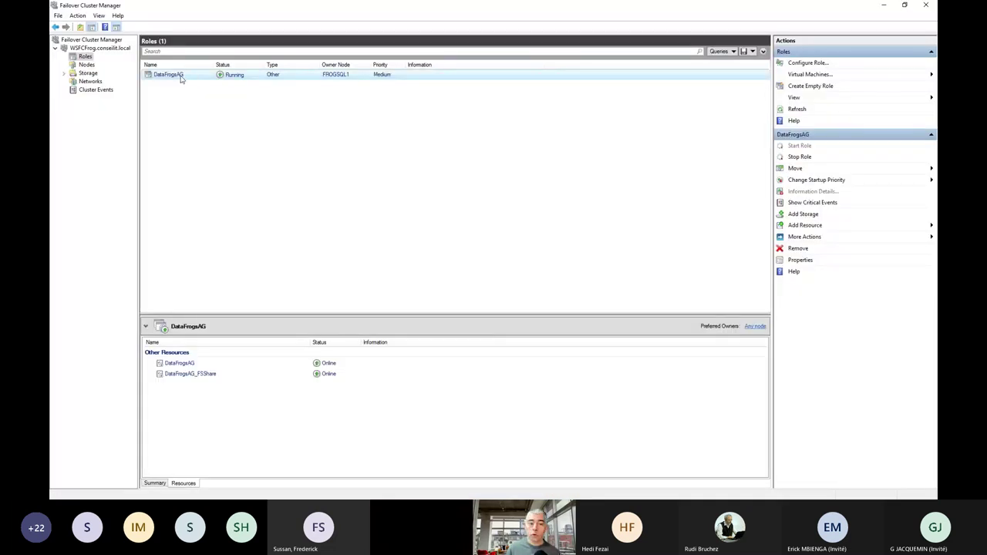
pyautogui.rightClick(180, 78)
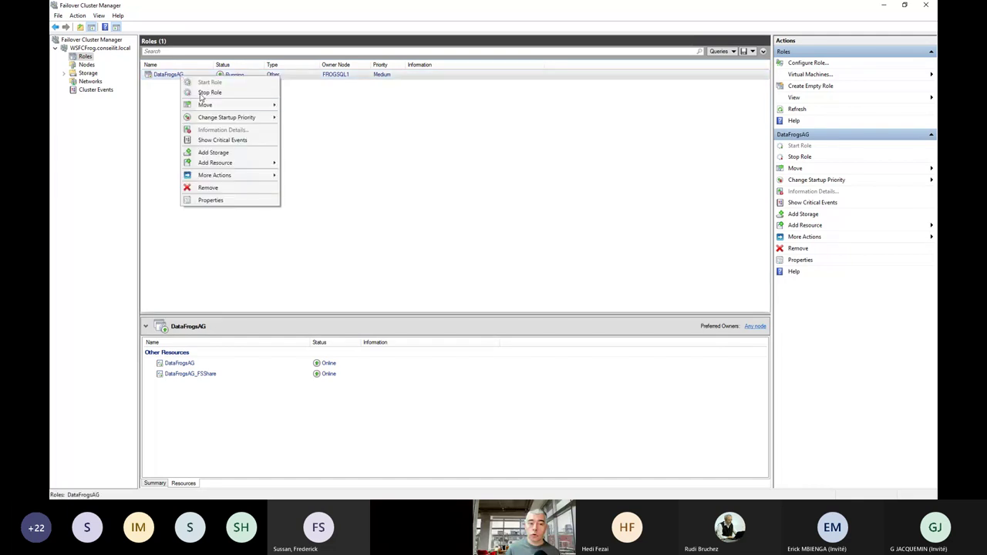
pyautogui.moveTo(244, 165)
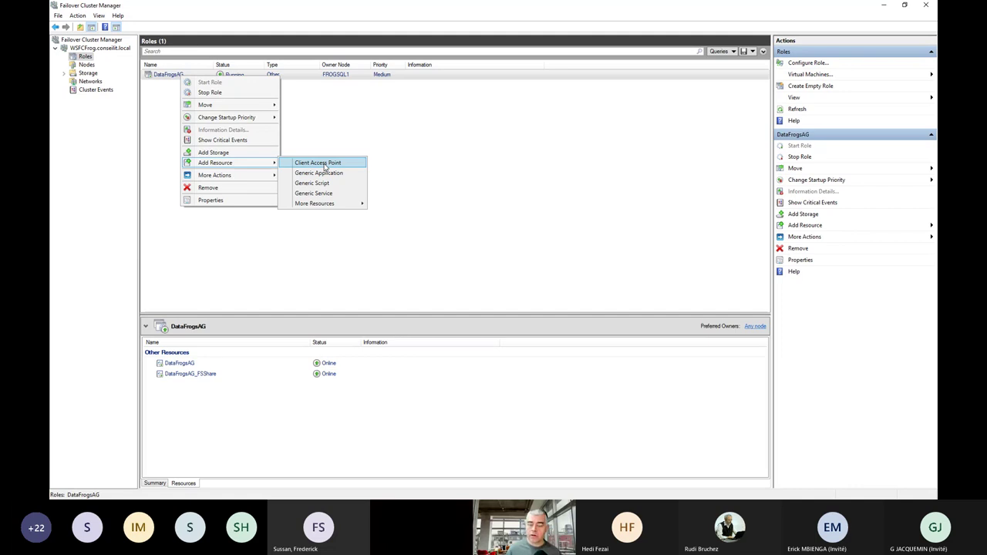
pyautogui.click(617, 88)
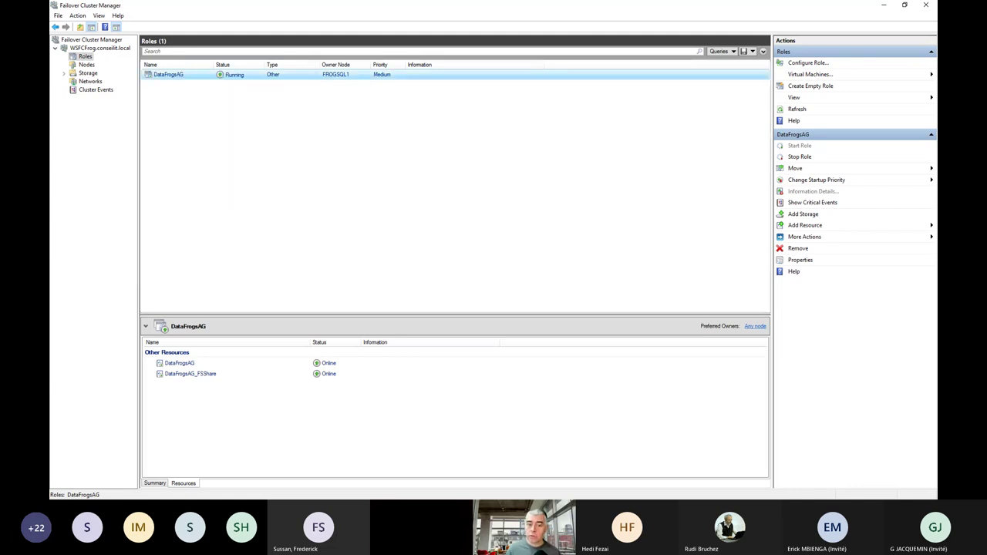
# Step: Back in Visual Studio Code, run the variable lines and the Set-DbaAgListener command for DataFrogsAG on FROGSQL1 with port 1433
pyautogui.click(884, 6)
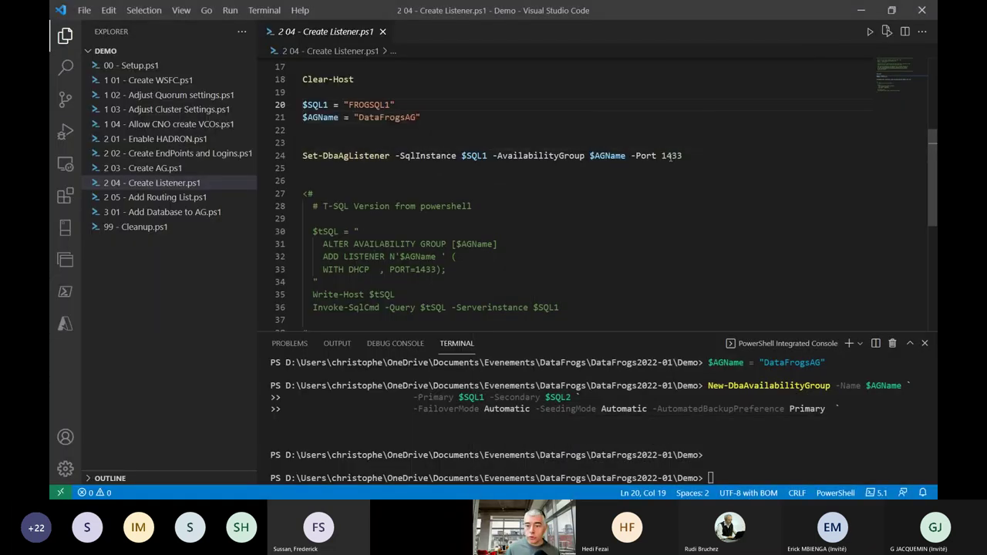
pyautogui.moveTo(667, 166); pyautogui.dragTo(291, 79)
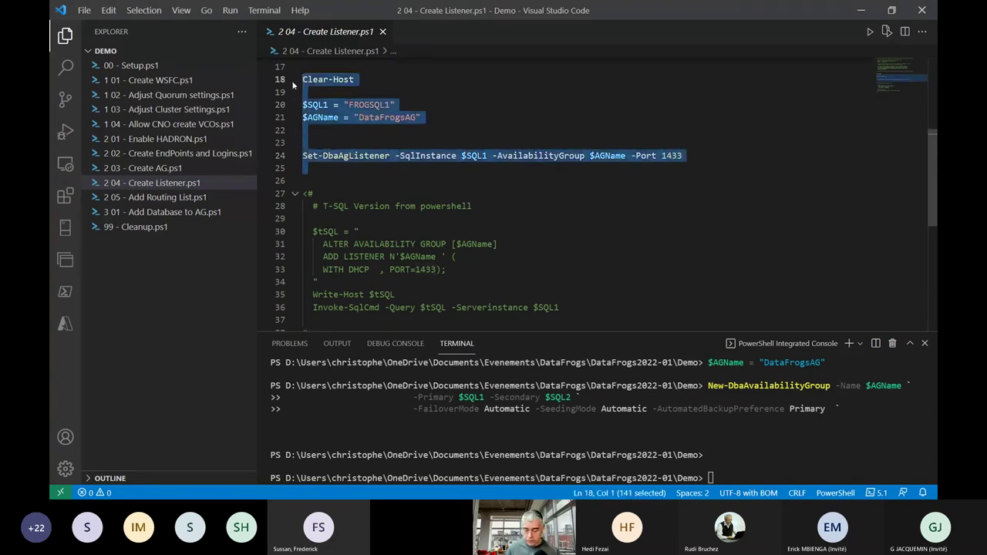
pyautogui.press('F8')
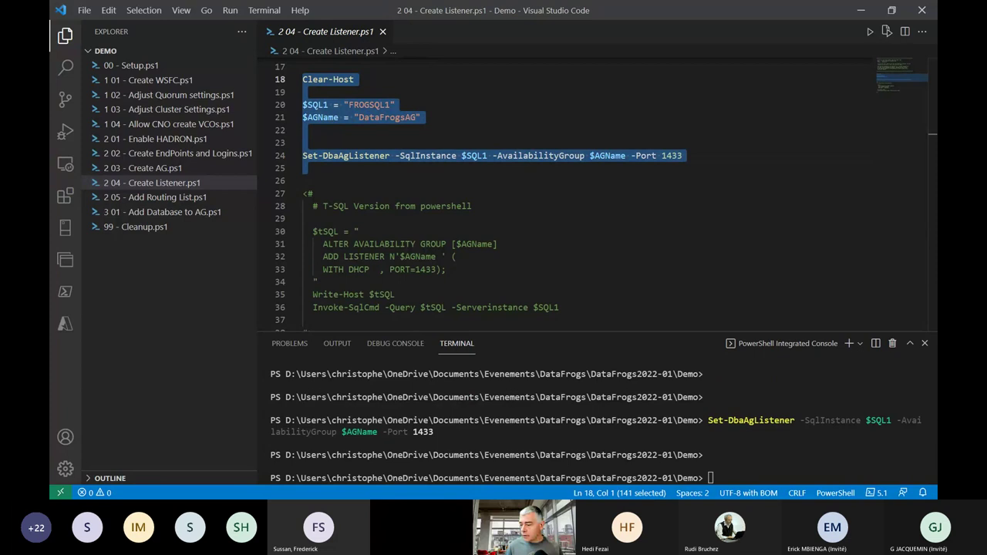
# Step: Switch to SQL Server Management Studio and refresh the availability group listeners and the DataFrogsAG group on frogsql1
pyautogui.hotkey('alt', 'Tab')
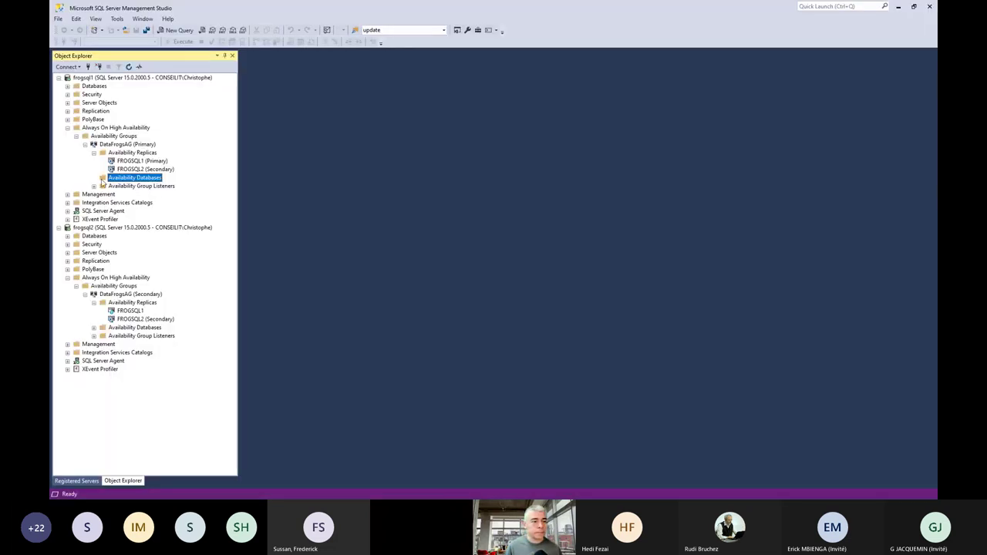
pyautogui.rightClick(128, 186)
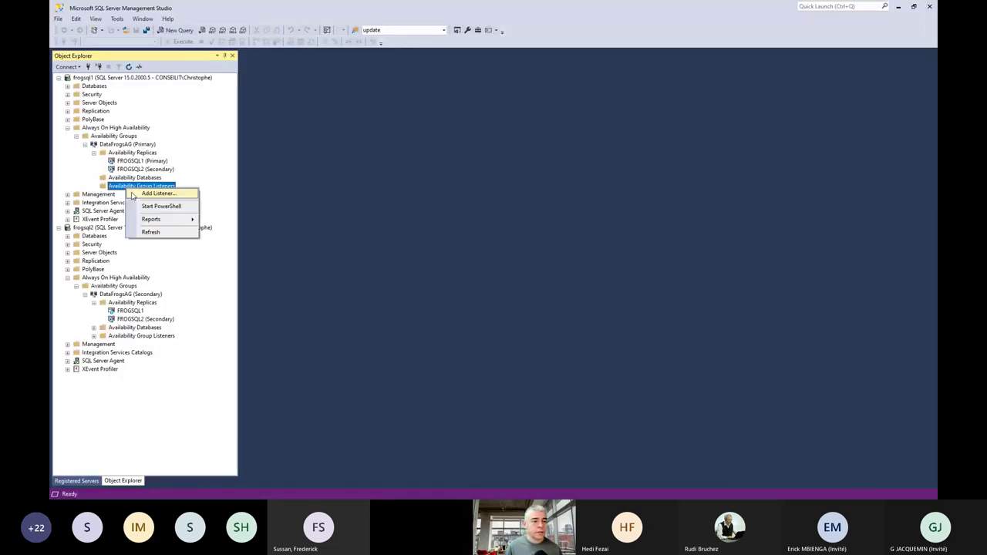
pyautogui.click(141, 233)
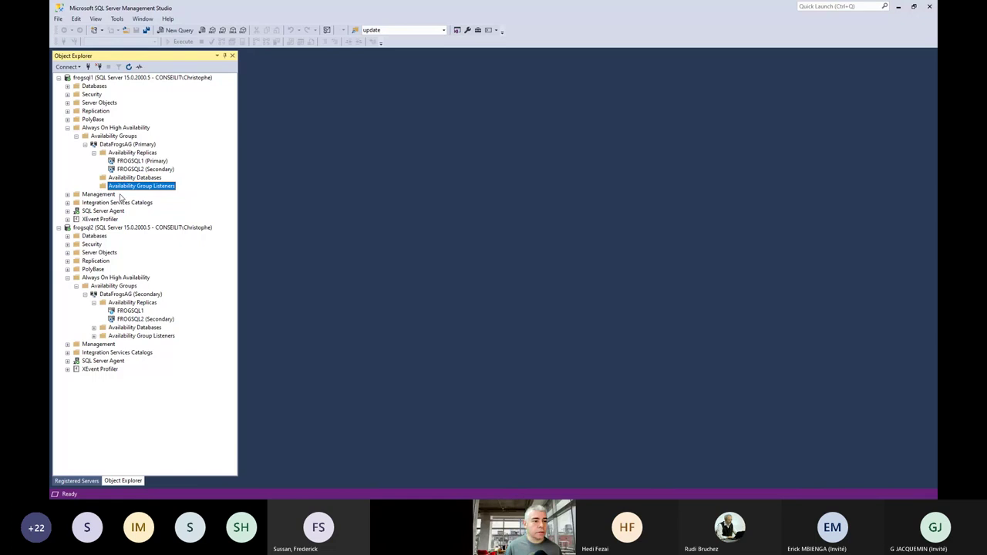
pyautogui.rightClick(116, 145)
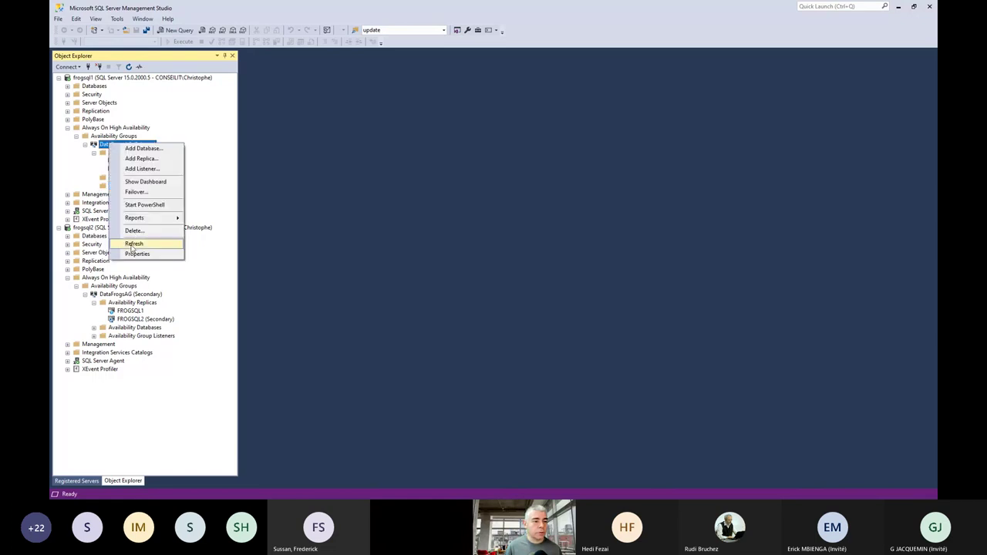
pyautogui.click(134, 243)
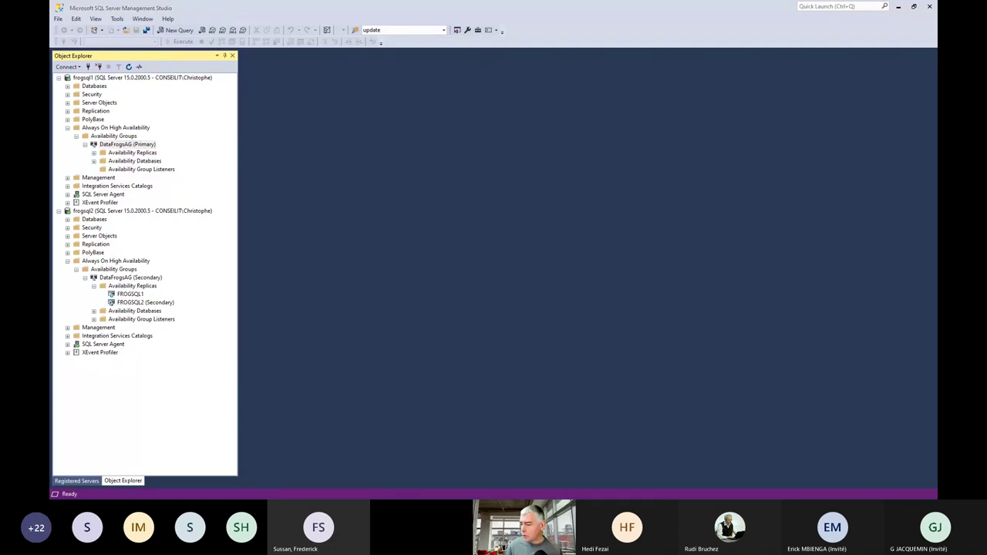
# Step: Check the script terminal, then recheck the availability group listeners of DataFrogsAG on frogsql1 and refresh those on frogsql2
pyautogui.hotkey('alt', 'Tab')
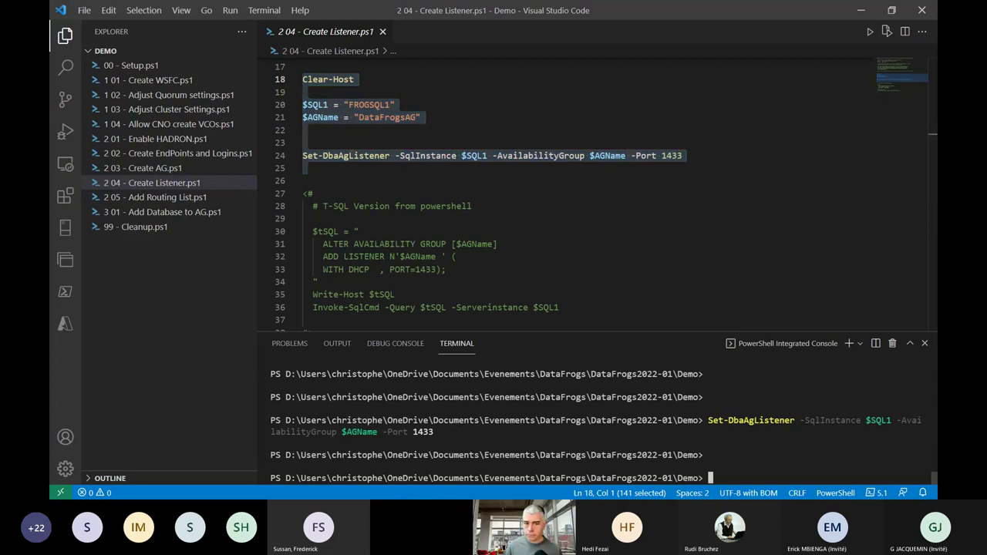
pyautogui.hotkey('alt', 'Tab')
pyautogui.click(124, 78)
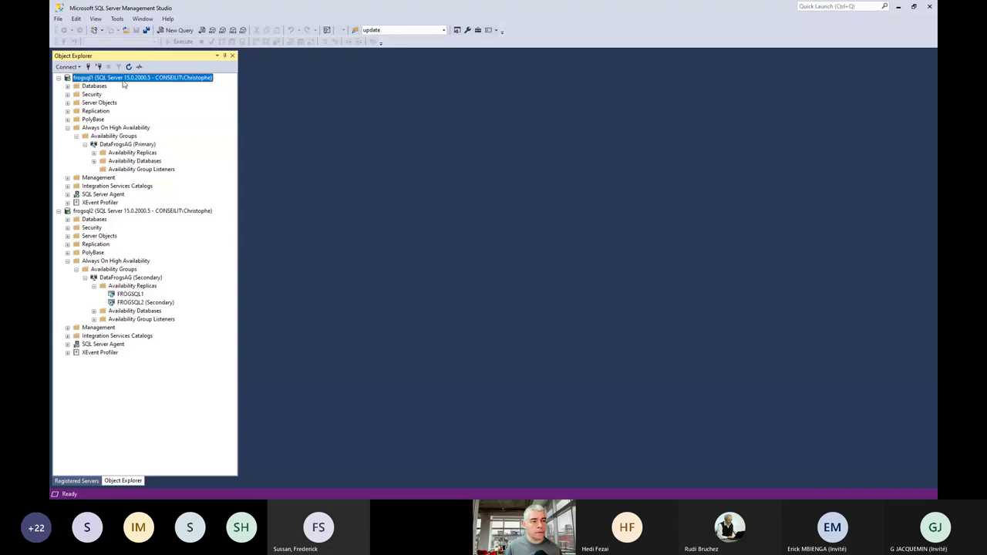
pyautogui.rightClick(124, 85)
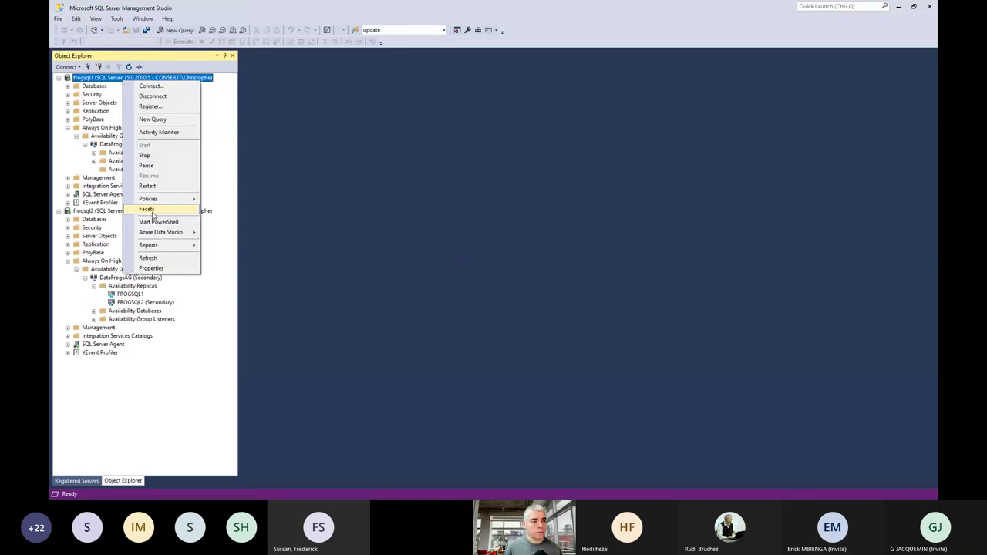
pyautogui.press('Escape')
pyautogui.click(67, 128)
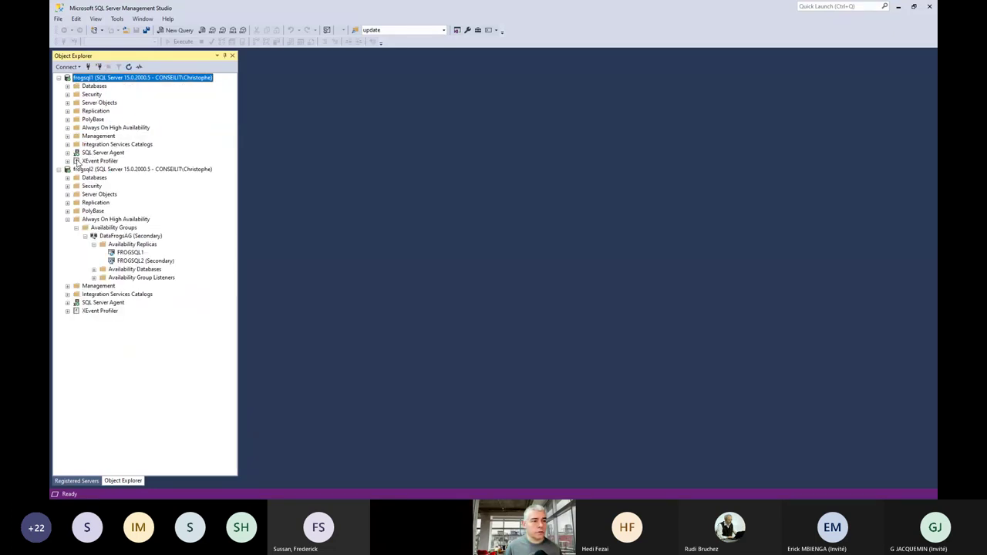
pyautogui.click(67, 152)
pyautogui.click(67, 128)
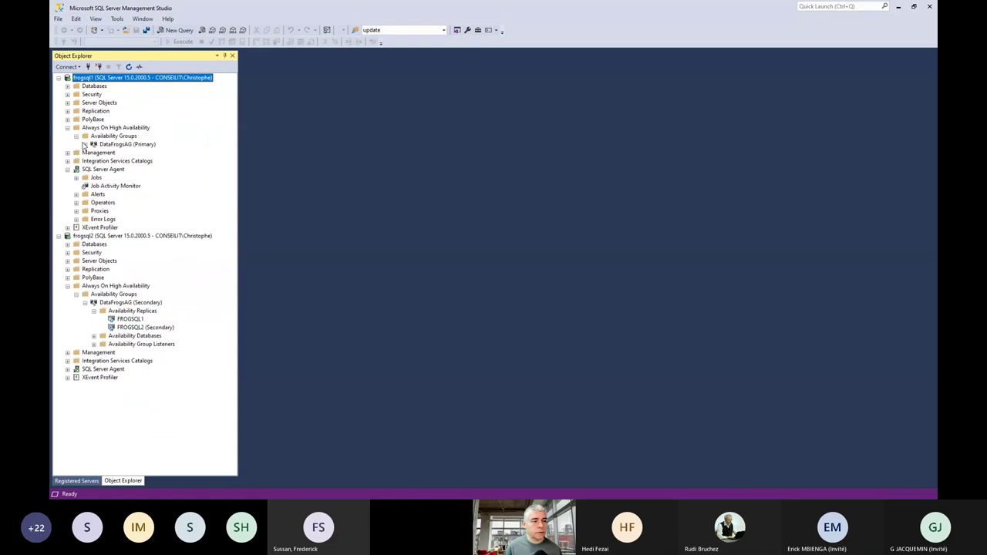
pyautogui.click(85, 144)
pyautogui.rightClick(142, 369)
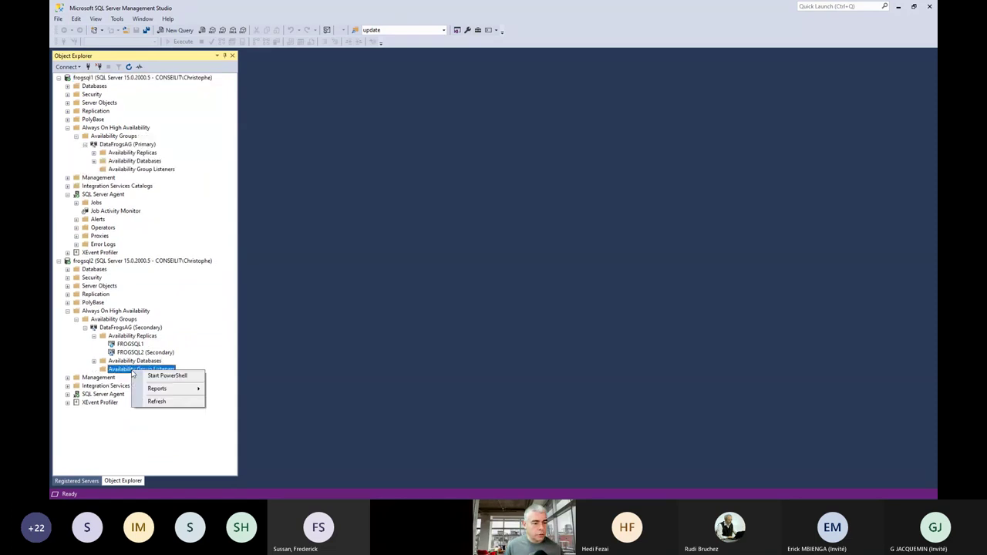
pyautogui.click(153, 402)
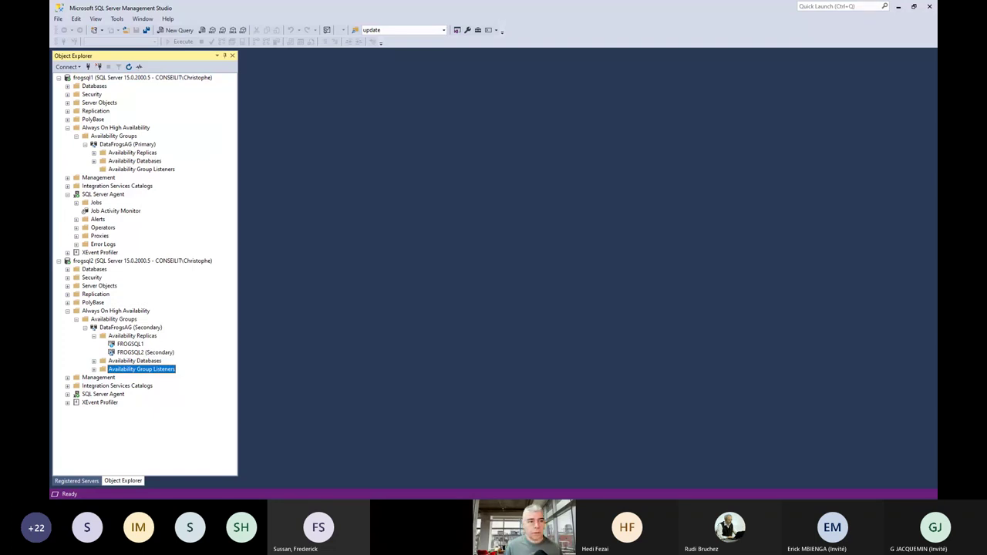
# Step: Switch to Failover Cluster Manager and check the resources and available actions of the DataFrogsAG role
pyautogui.hotkey('alt', 'Tab')
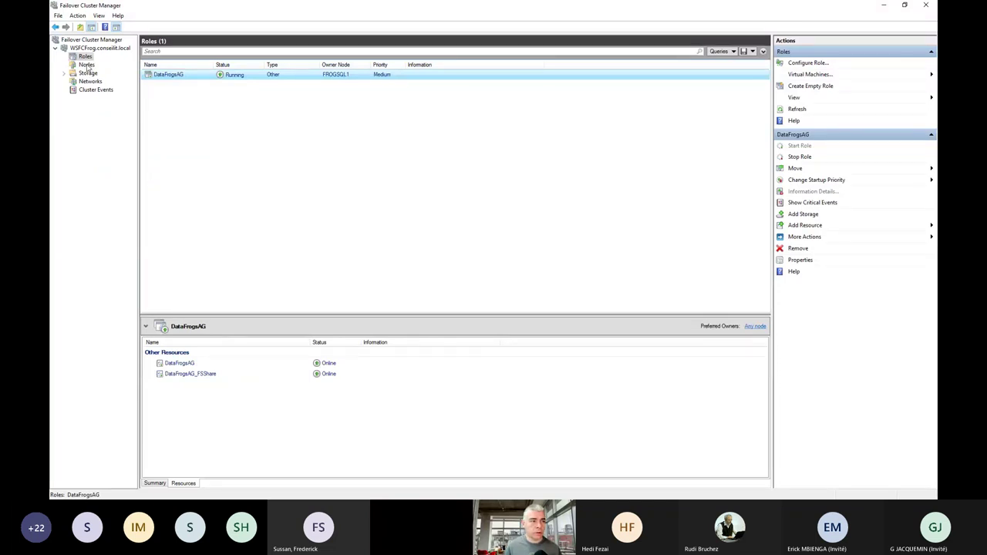
pyautogui.rightClick(193, 75)
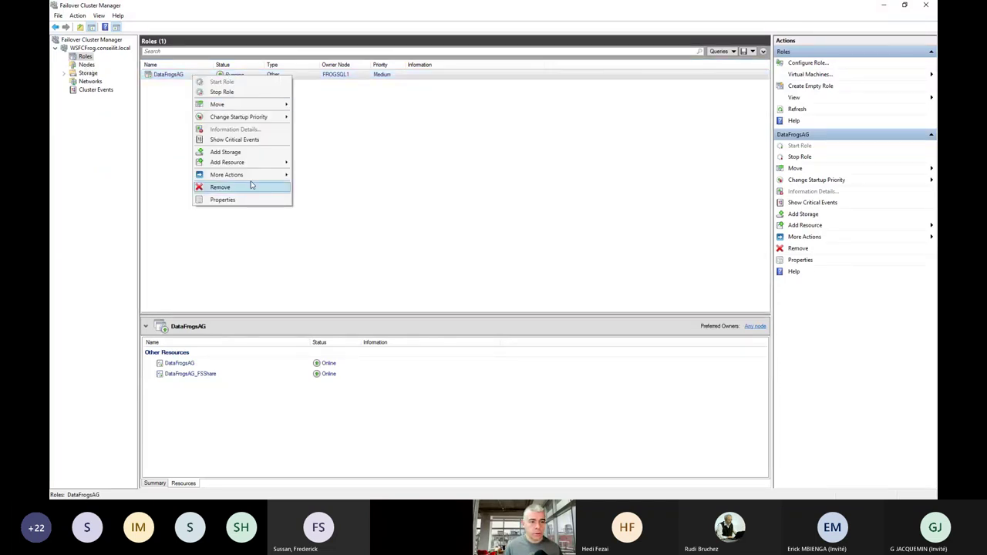
pyautogui.click(466, 135)
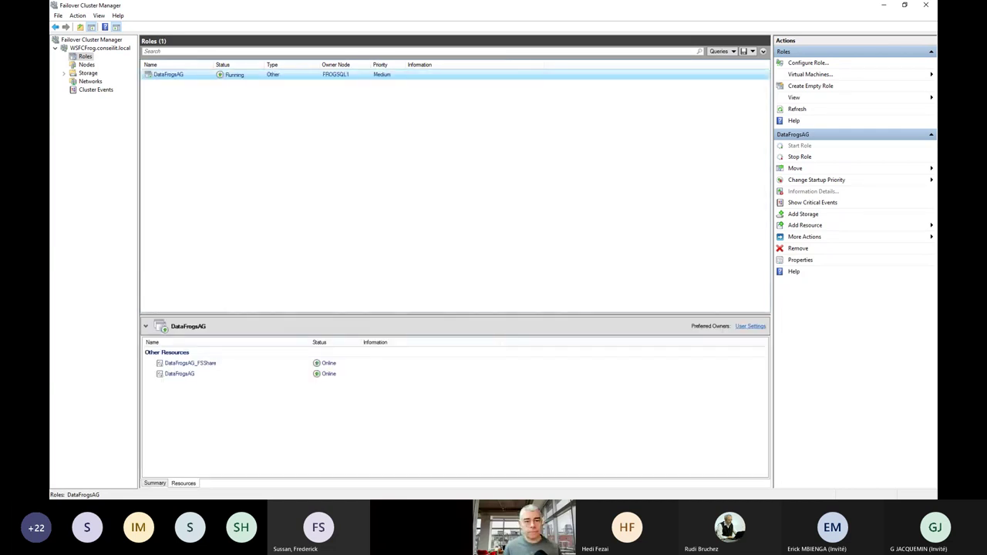
# Step: Rerun the Set-DbaAgListener block for DataFrogsAG from Visual Studio Code and check the role's resources in Failover Cluster Manager
pyautogui.hotkey('alt', 'Tab')
pyautogui.moveTo(293, 180); pyautogui.dragTo(274, 79)
pyautogui.press('F8')
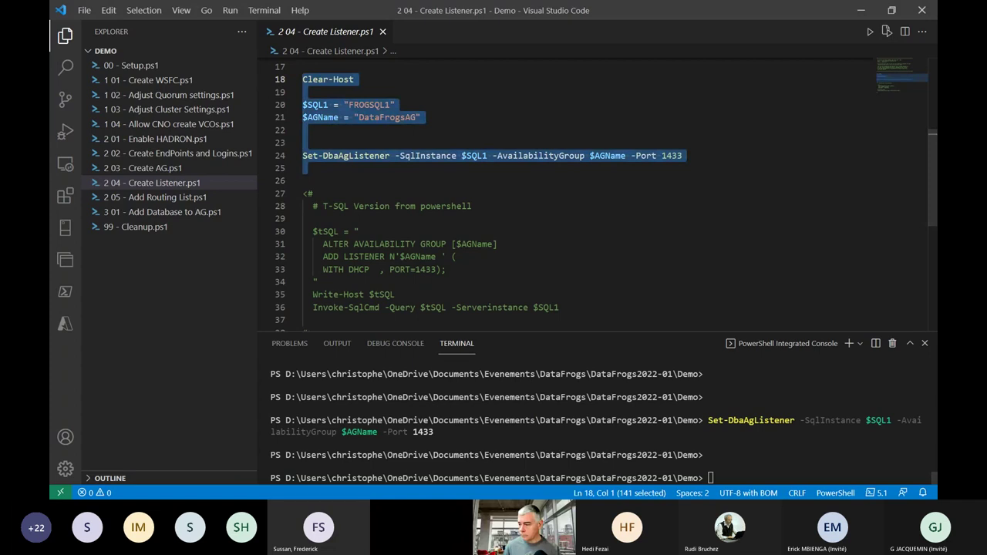
pyautogui.hotkey('alt', 'Tab')
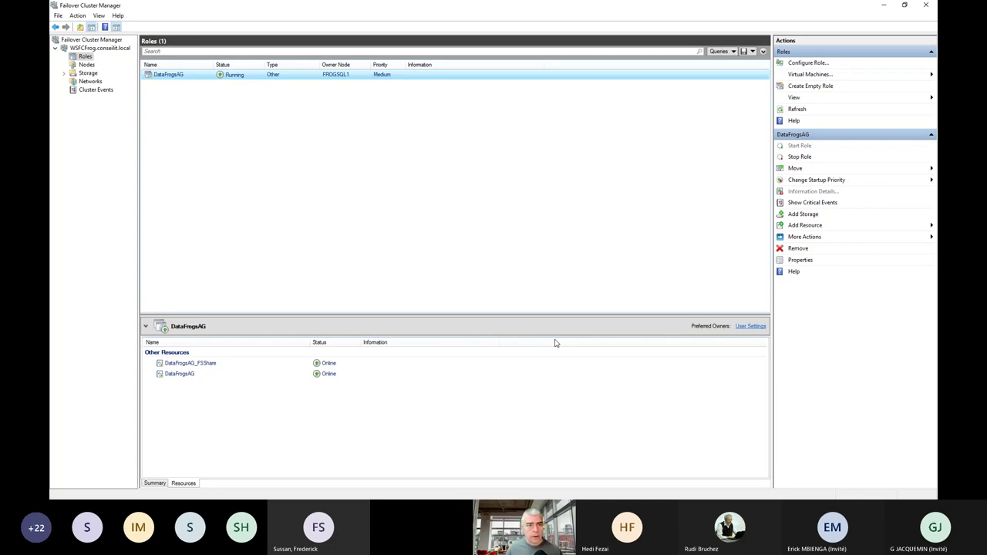
# Step: Return to Visual Studio Code and examine the T-SQL ADD LISTENER statement with its DHCP and PORT=1433 options
pyautogui.click(886, 7)
pyautogui.scroll(-2, 320, 182)
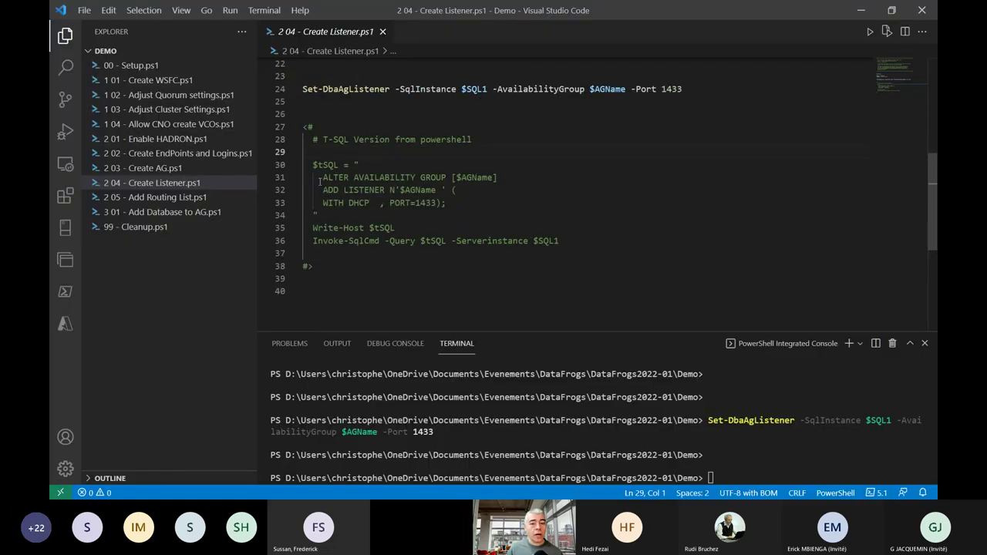
pyautogui.moveTo(316, 178); pyautogui.dragTo(469, 202)
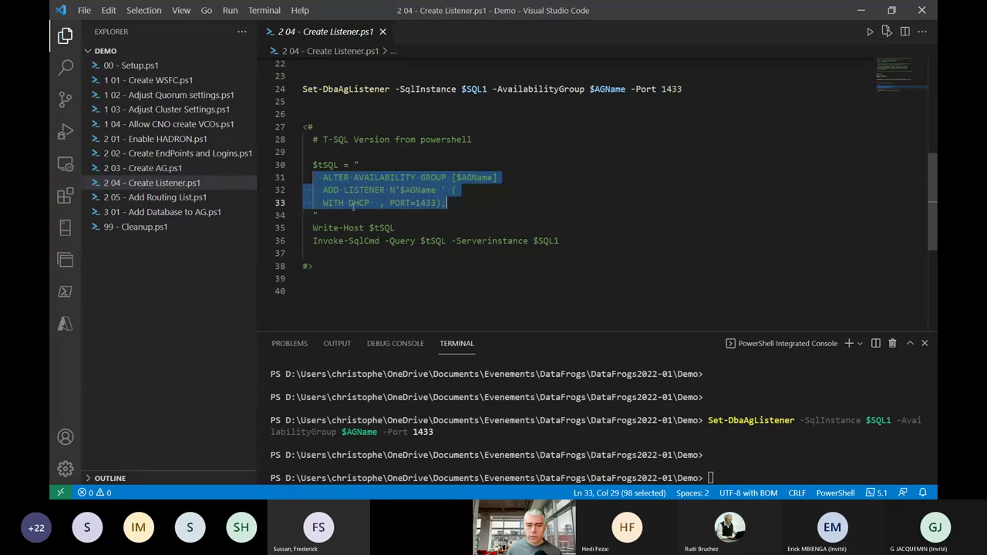
pyautogui.press('Down')
pyautogui.moveTo(390, 203); pyautogui.dragTo(436, 203)
pyautogui.click(436, 223)
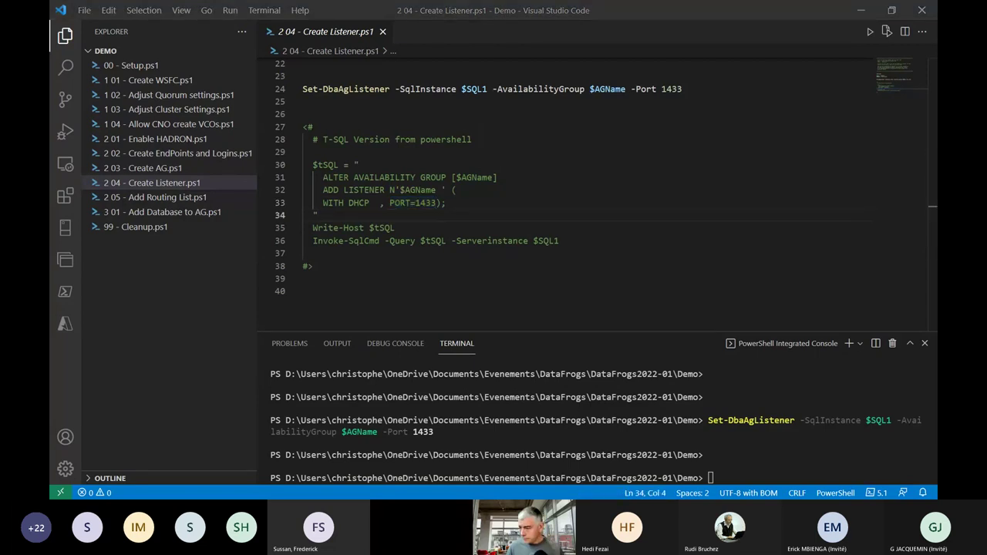
pyautogui.click(347, 215)
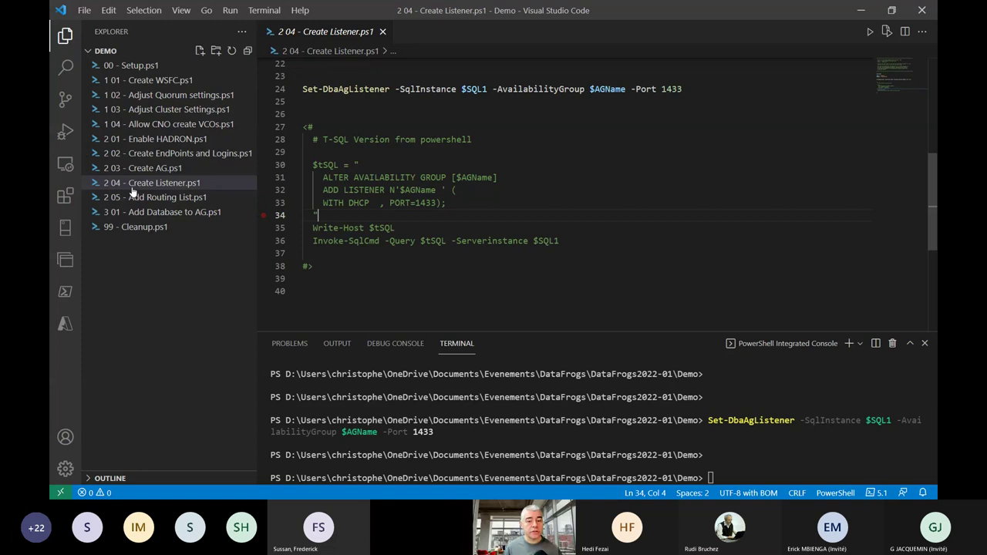
# Step: Open 2 05 - Add Routing List.ps1 and examine its read-only access, routing URL and routing list statements for both replicas
pyautogui.click(133, 196)
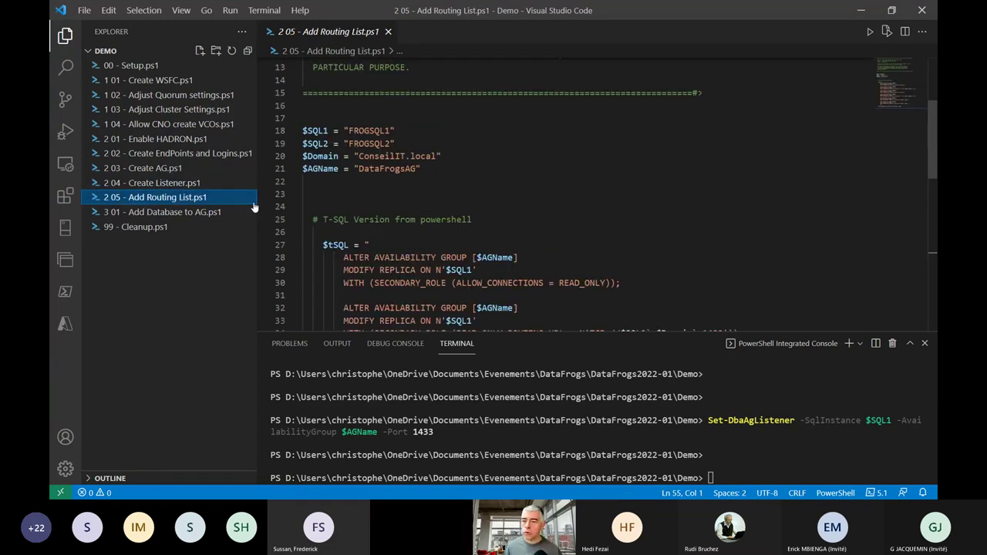
pyautogui.click(513, 201)
pyautogui.scroll(-1, 513, 200)
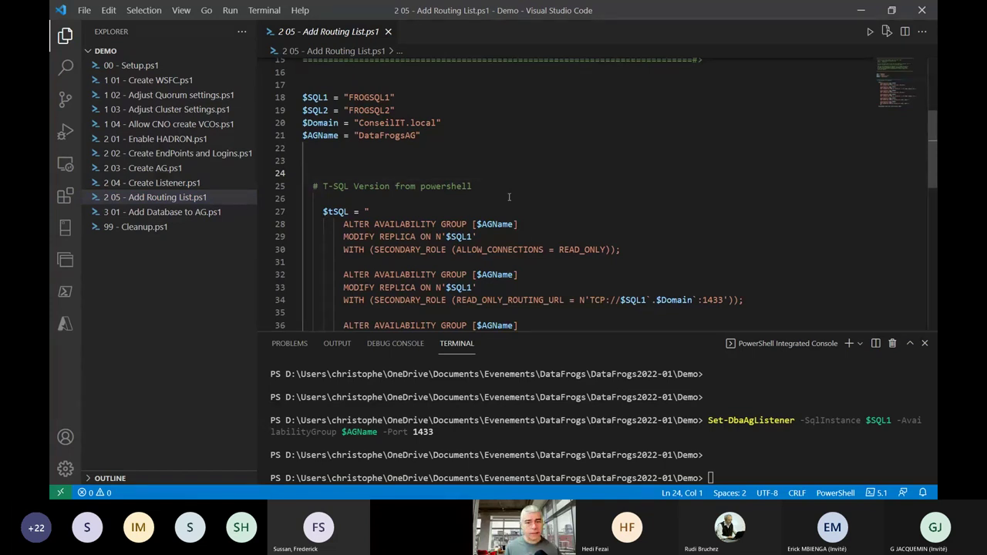
pyautogui.scroll(-2, 509, 198)
pyautogui.scroll(-1, 508, 200)
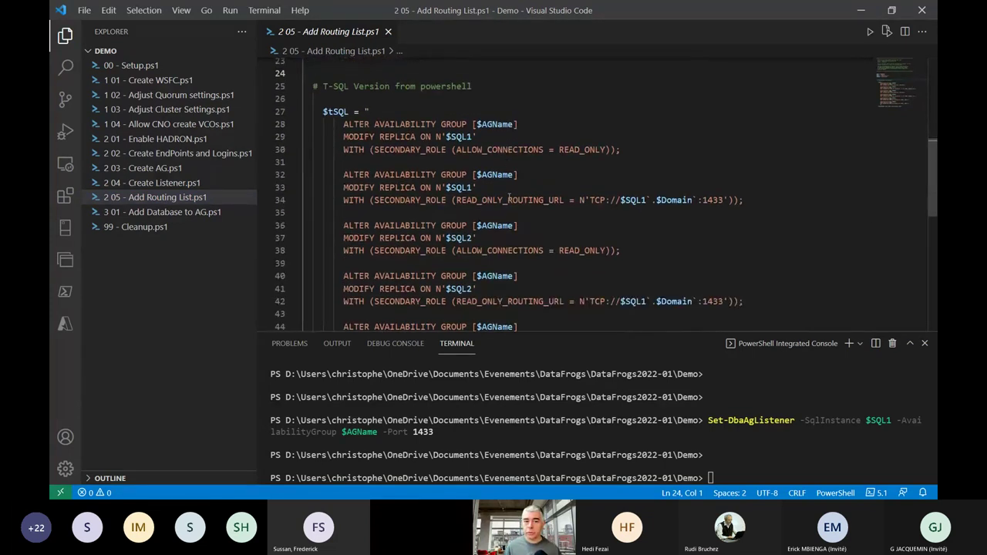
pyautogui.moveTo(312, 124); pyautogui.dragTo(327, 179)
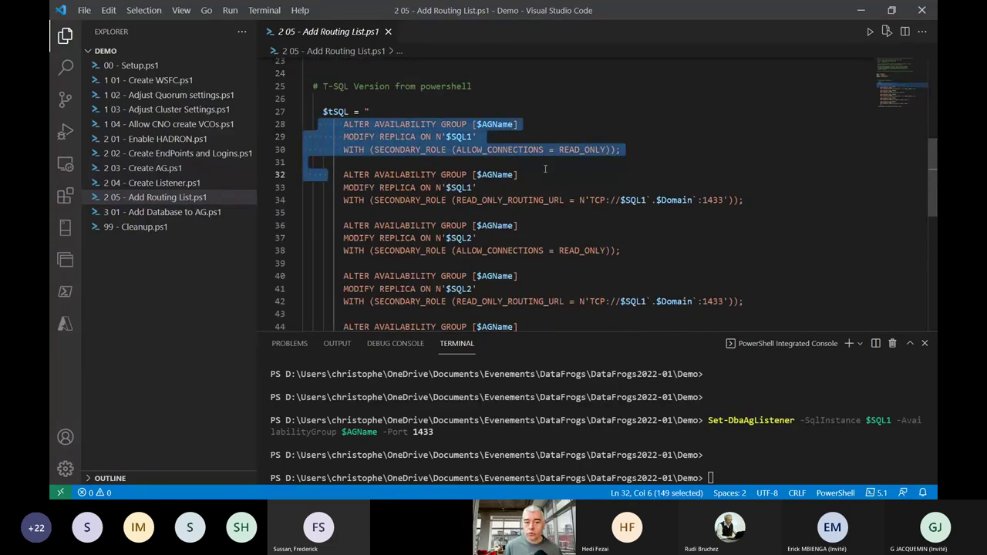
pyautogui.press('Down')
pyautogui.press('Down')
pyautogui.press('Down')
pyautogui.press('Down')
pyautogui.press('Down')
pyautogui.press('Down')
pyautogui.press('Down')
pyautogui.press('Down')
pyautogui.press('Down')
pyautogui.press('Down')
pyautogui.press('Down')
pyautogui.press('Down')
pyautogui.press('Down')
pyautogui.press('Down')
pyautogui.press('Down')
pyautogui.press('Down')
pyautogui.press('Down')
pyautogui.press('Down')
pyautogui.press('Down')
pyautogui.press('Down')
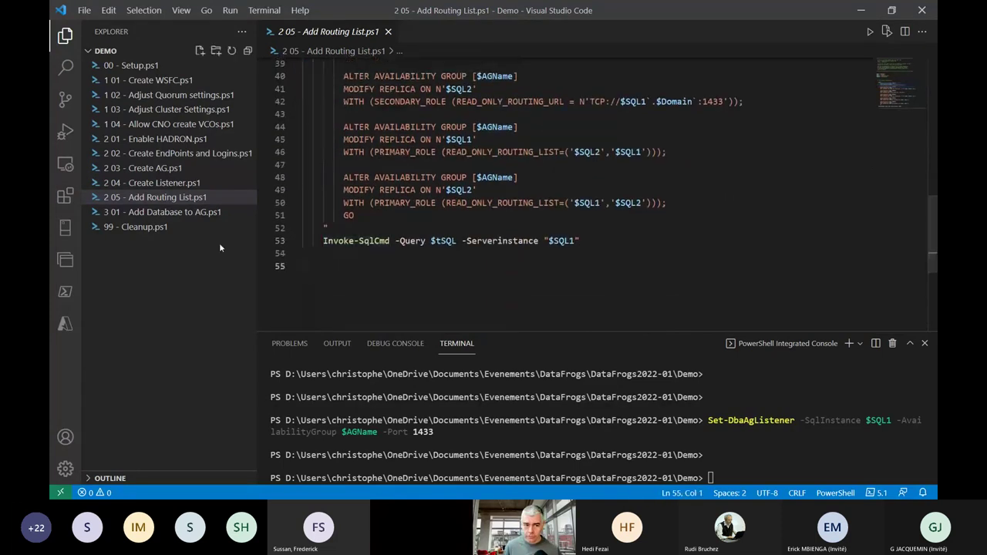
# Step: Open 3 01 - Add Database to AG.ps1 and run the lines setting the variables to FROGSQL1, DataFrogsAG and Kermit
pyautogui.click(172, 213)
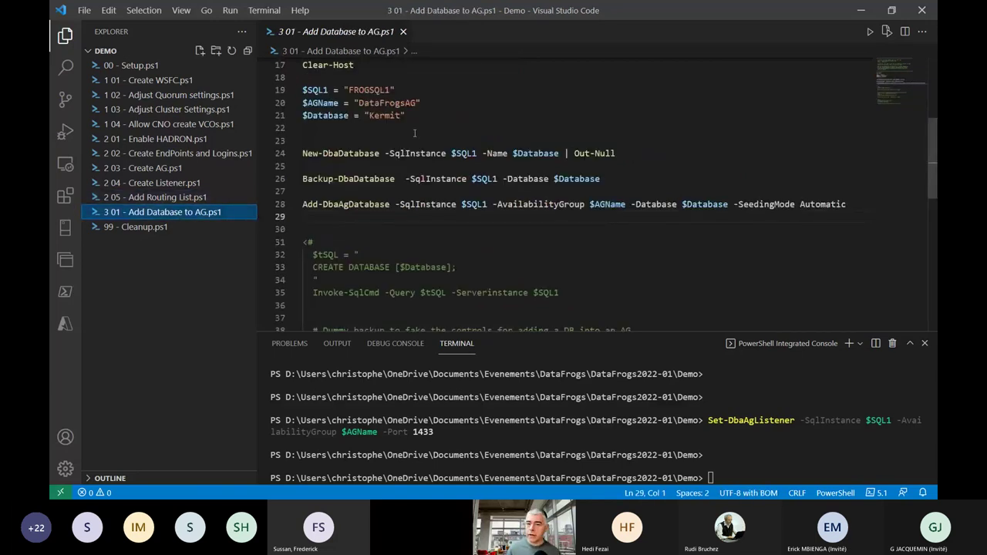
pyautogui.scroll(1, 420, 127)
pyautogui.moveTo(309, 85); pyautogui.dragTo(501, 154)
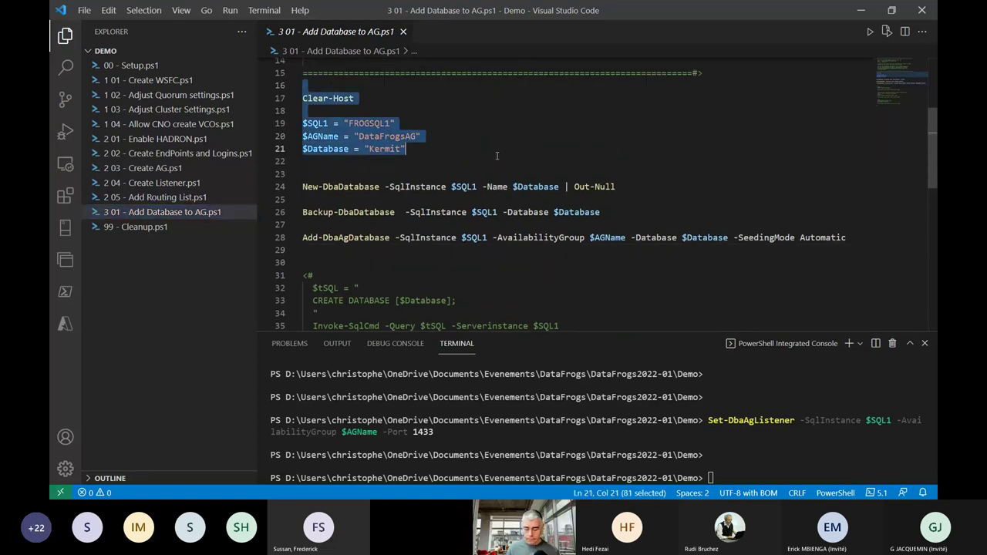
pyautogui.press('F8')
# Step: Run the New-DbaDatabase line to create the Kermit database on FROGSQL1
pyautogui.click(323, 177)
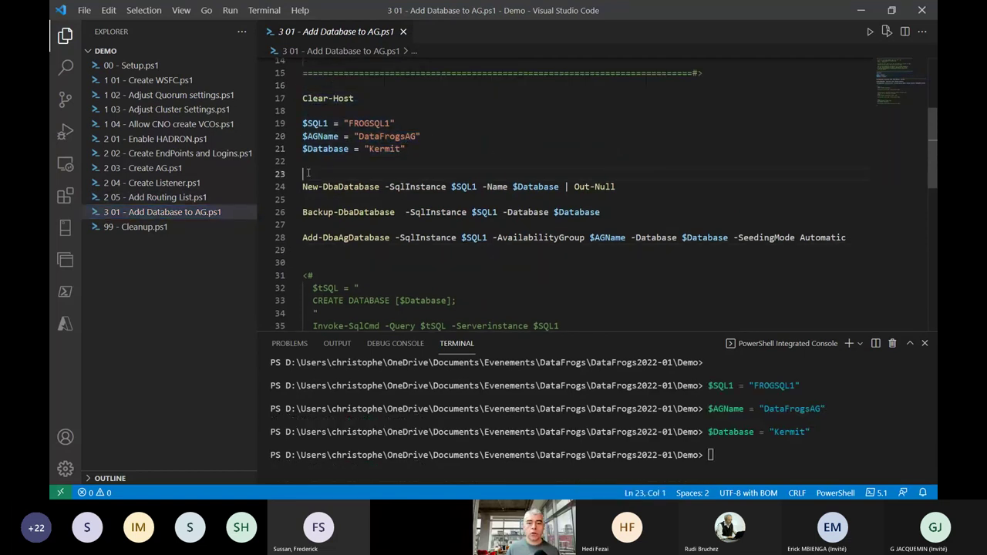
pyautogui.moveTo(323, 177); pyautogui.dragTo(666, 189)
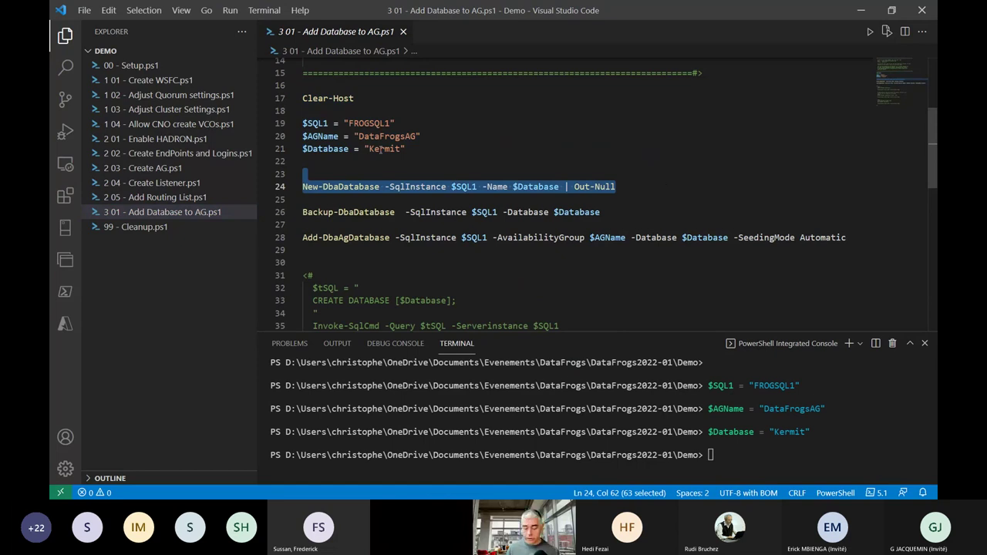
pyautogui.press('F8')
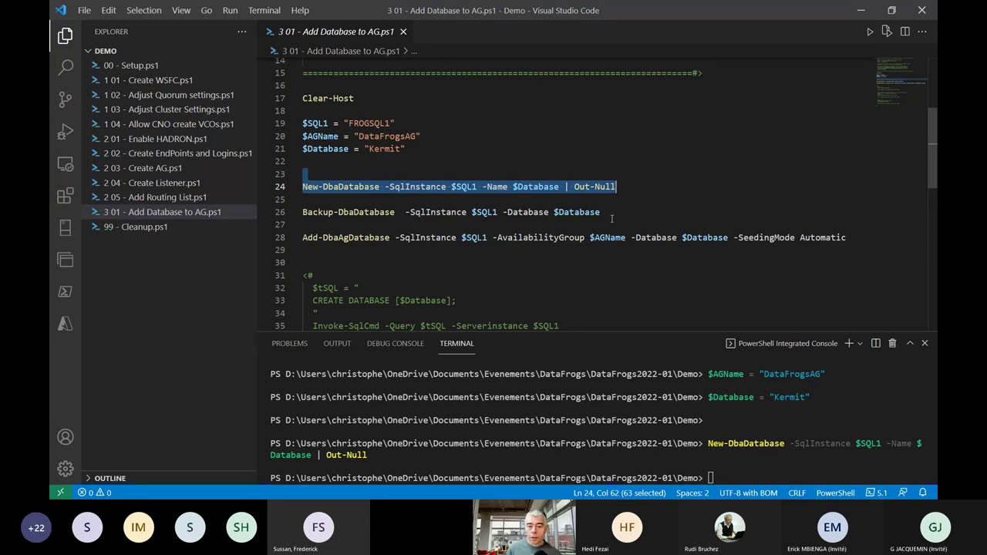
# Step: Run the Backup-DbaDatabase line for Kermit and the Add-DbaAgDatabase line adding it to DataFrogsAG with automatic seeding
pyautogui.click(611, 216)
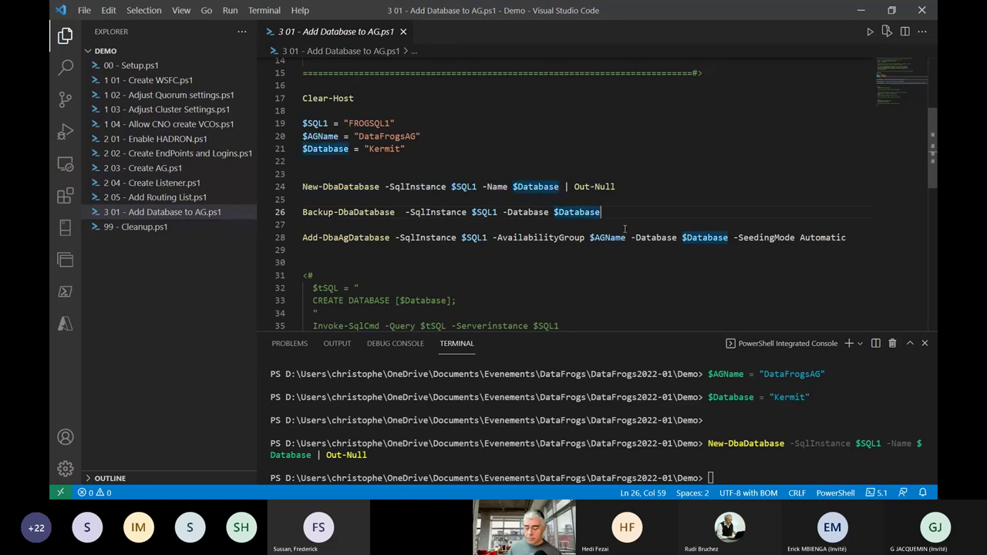
pyautogui.press('F8')
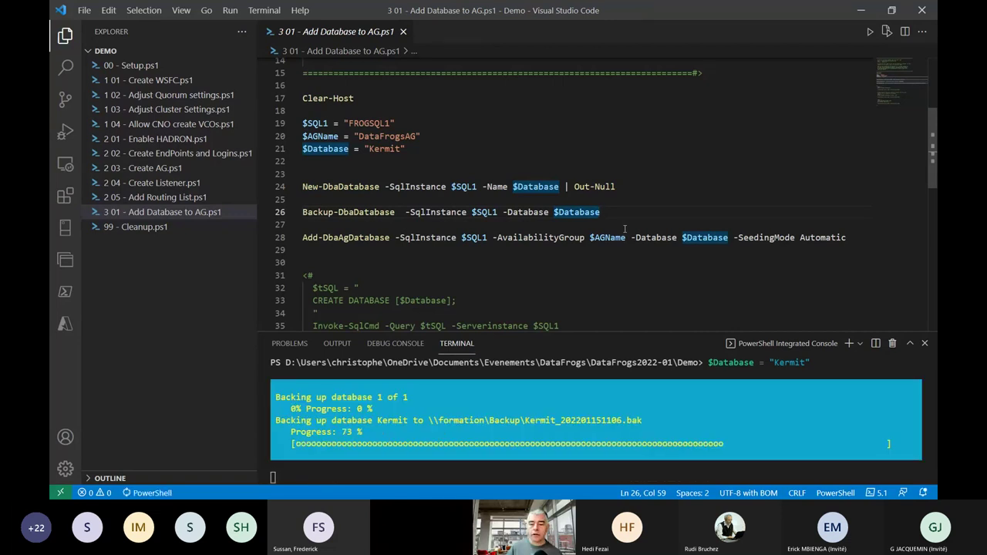
pyautogui.click(855, 239)
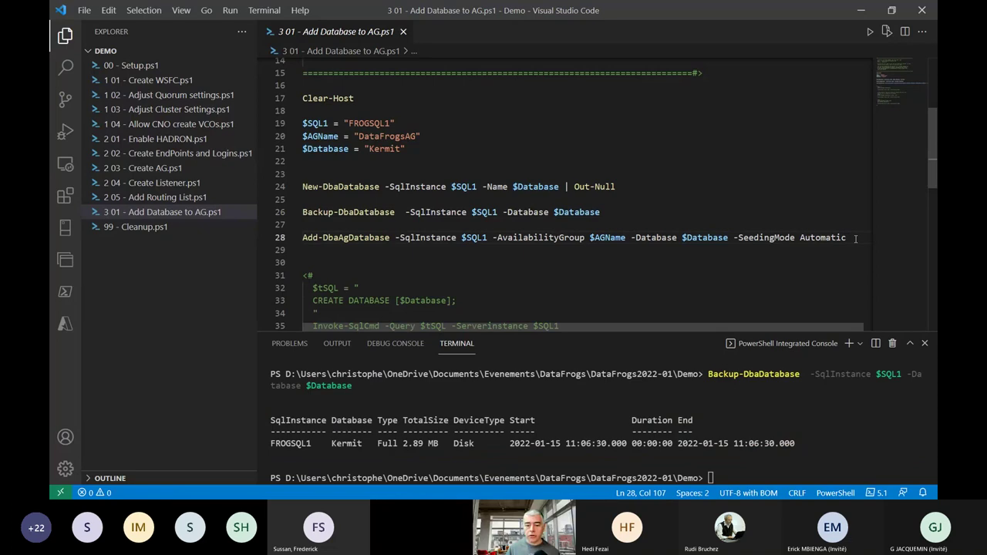
pyautogui.press('F8')
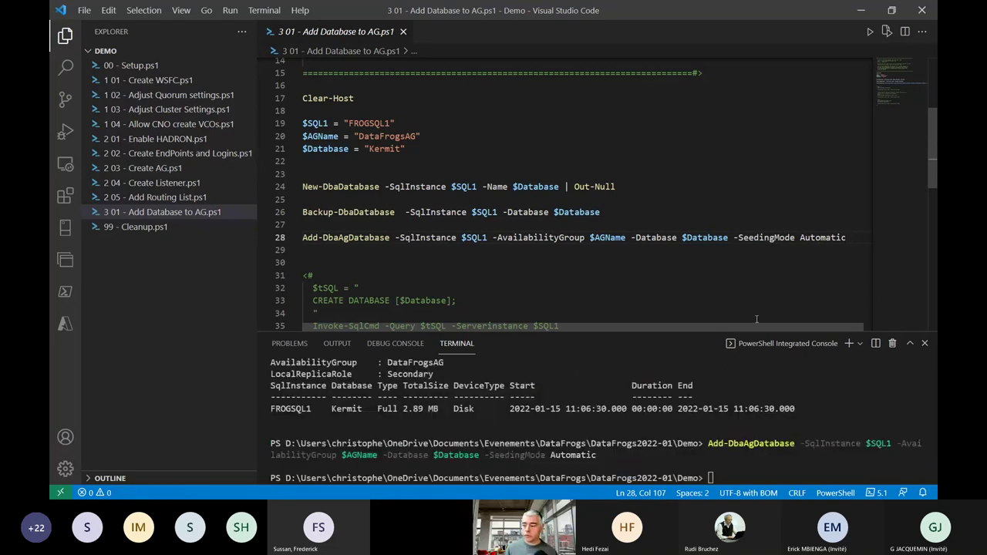
# Step: Switch to SQL Server Management Studio and check Kermit under frogsql1's availability databases and frogsql2's databases
pyautogui.hotkey('alt', 'Tab')
pyautogui.click(94, 161)
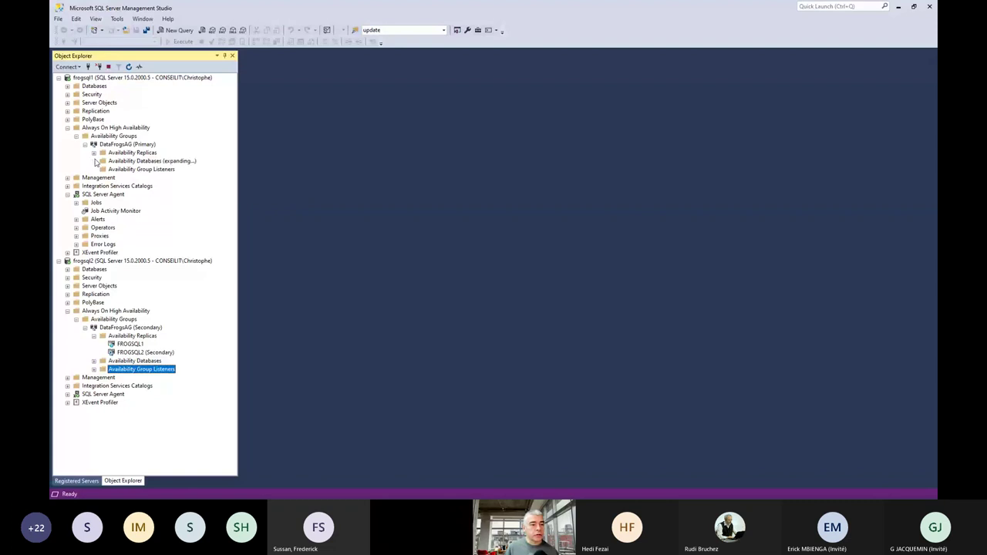
pyautogui.click(125, 170)
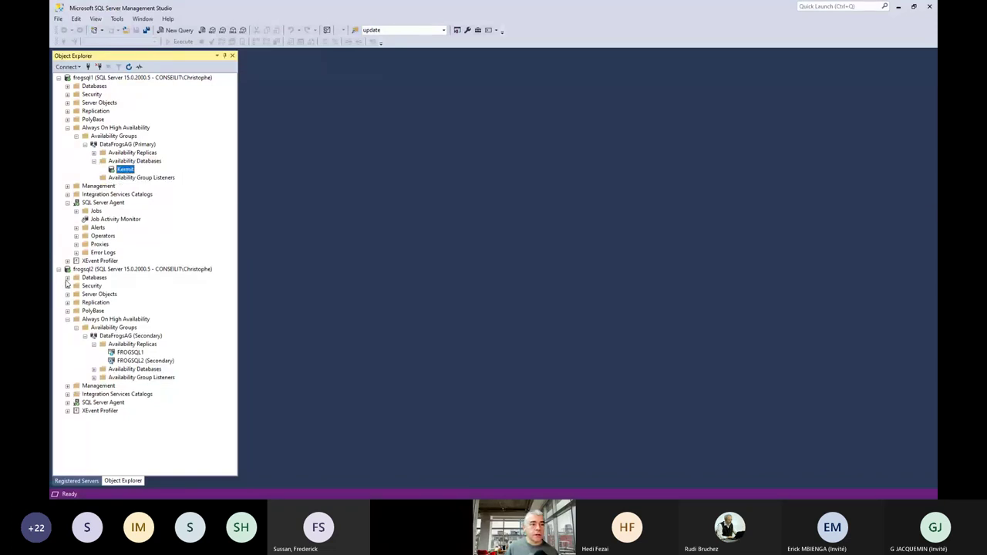
pyautogui.click(67, 278)
pyautogui.click(105, 311)
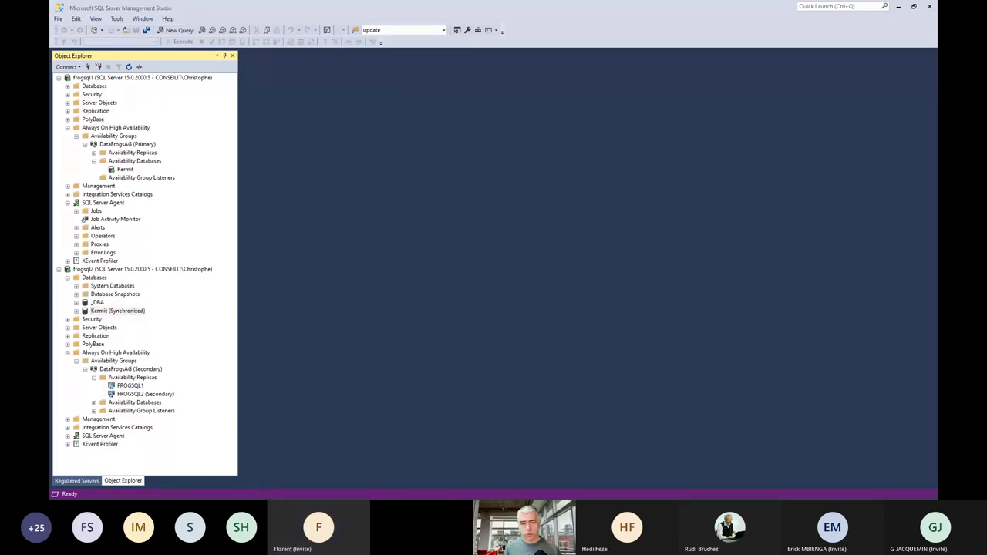
pyautogui.hotkey('alt', 'Tab')
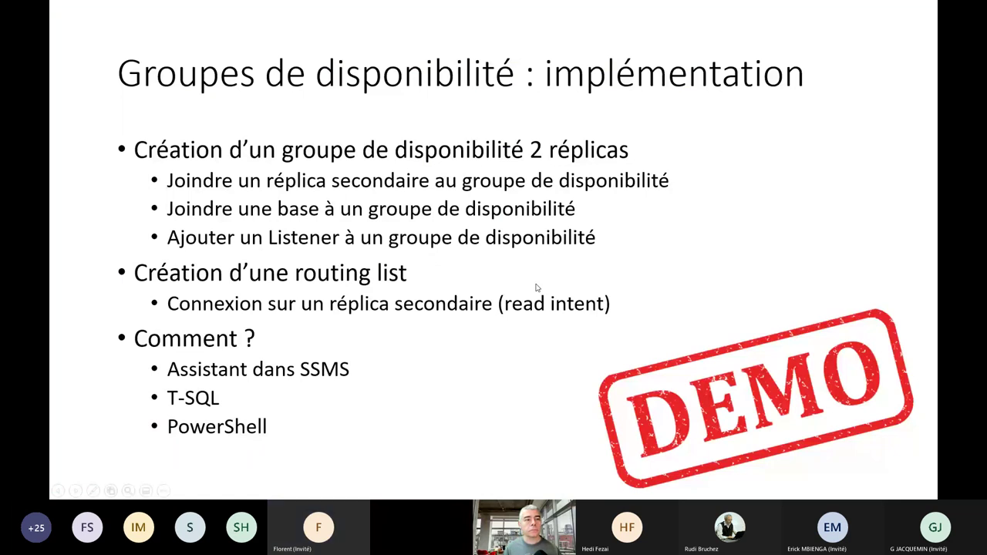
pyautogui.press('Right')
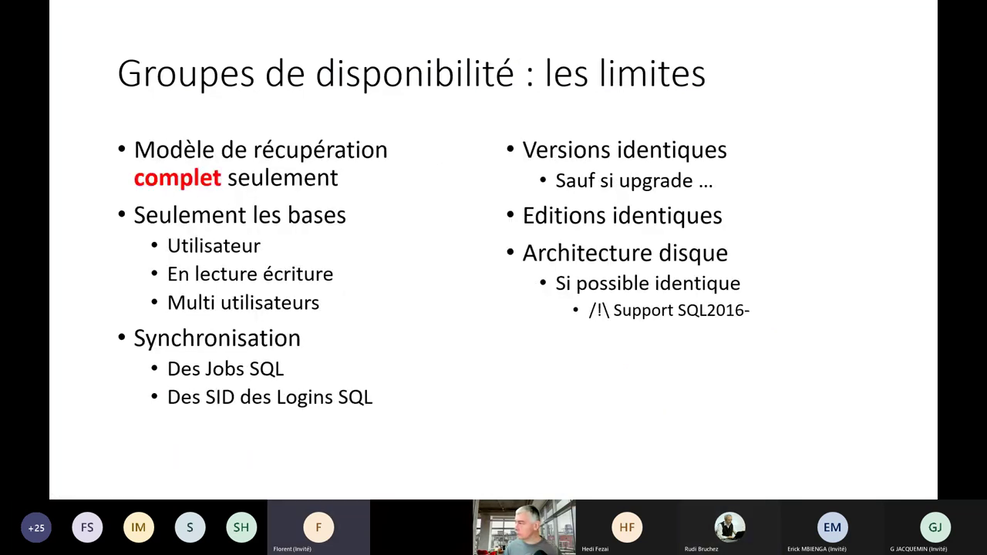
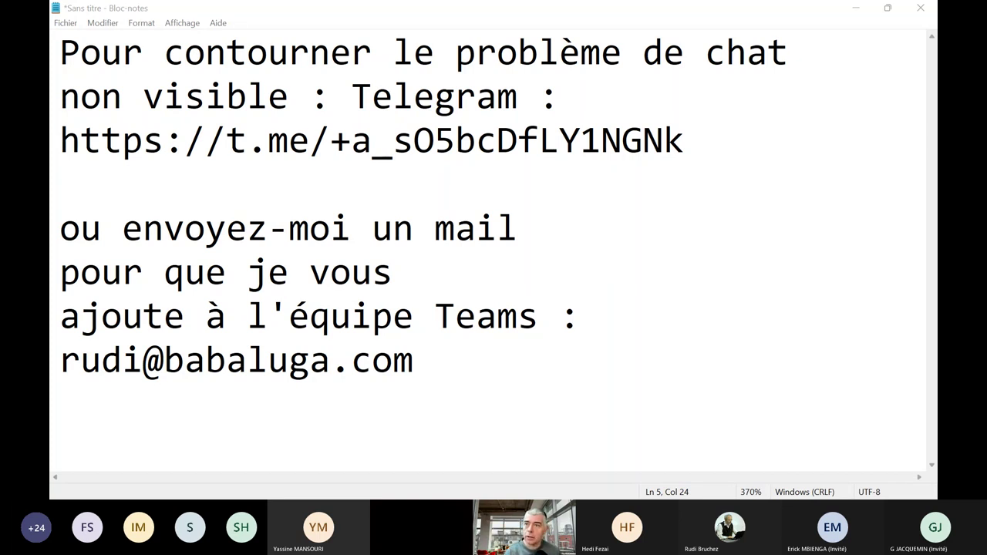
# Step: Return to SQL Server Management Studio and show the dashboard of the DataFrogsAG availability group on frogsql1
pyautogui.hotkey('alt', 'Tab')
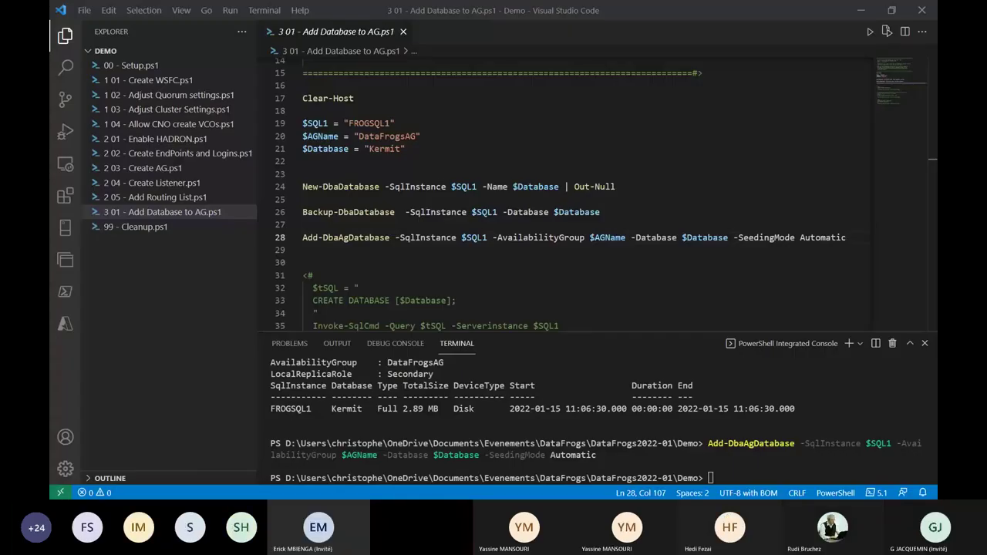
pyautogui.hotkey('alt', 'Tab')
pyautogui.click(124, 144)
pyautogui.rightClick(122, 146)
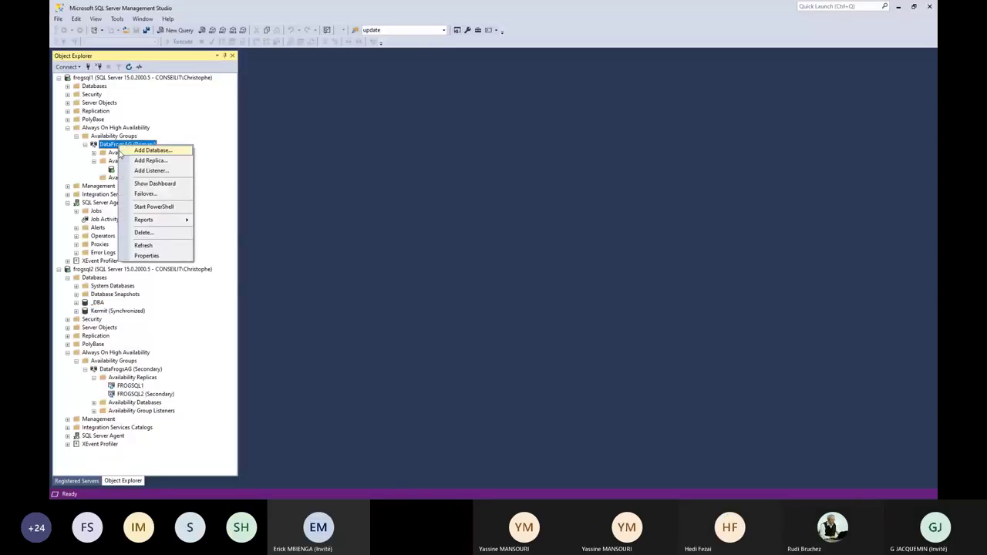
pyautogui.click(154, 183)
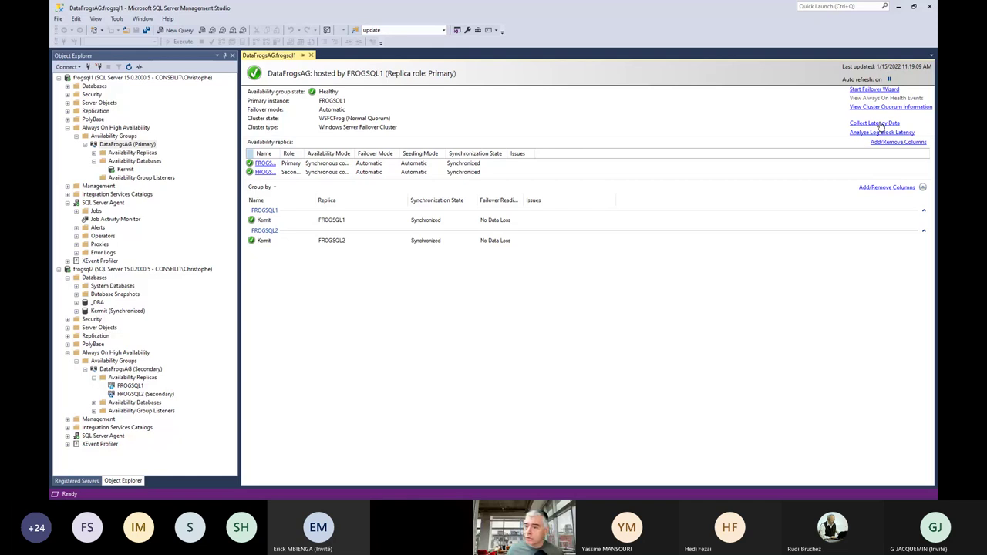
# Step: Review the columns available for the dashboard's database list and widen the Name column of the availability replica list
pyautogui.click(899, 189)
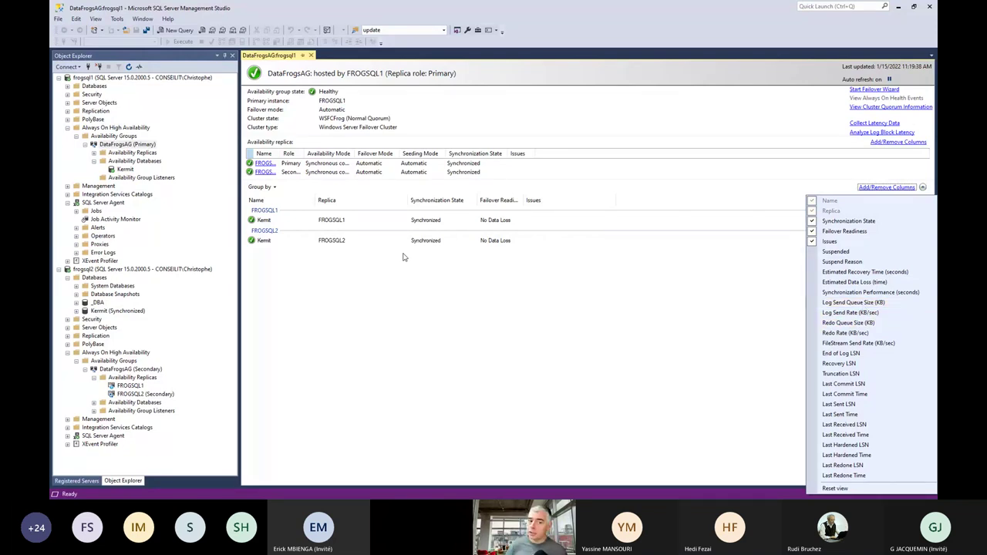
pyautogui.moveTo(278, 153); pyautogui.dragTo(312, 153)
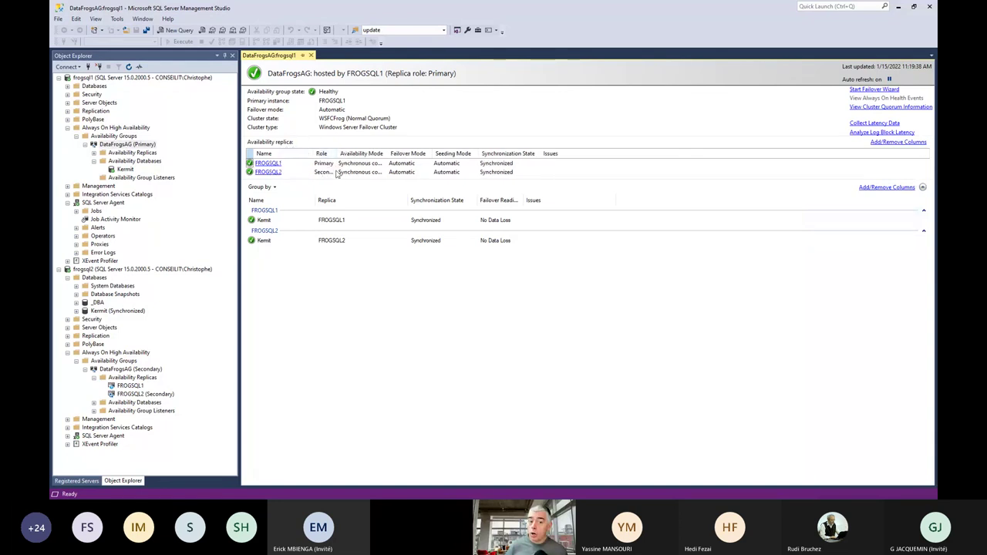